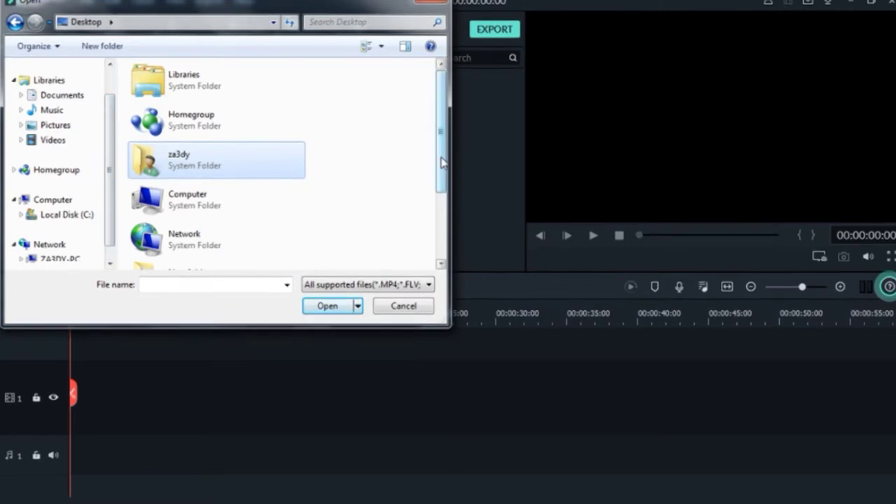
Step: Import the MVI_8826 video from New folder (2) and place it at the start of video track 1, matching the project to 1920 x 1088 30fps
double_click(172, 222)
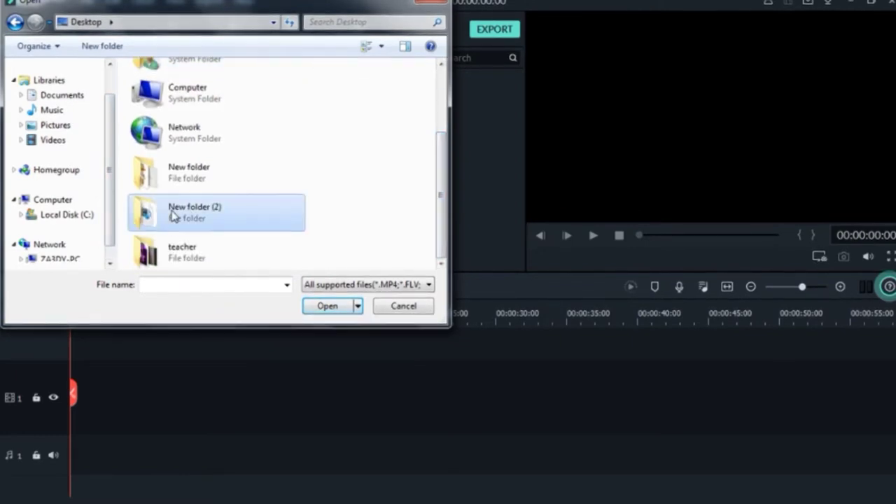
double_click(175, 96)
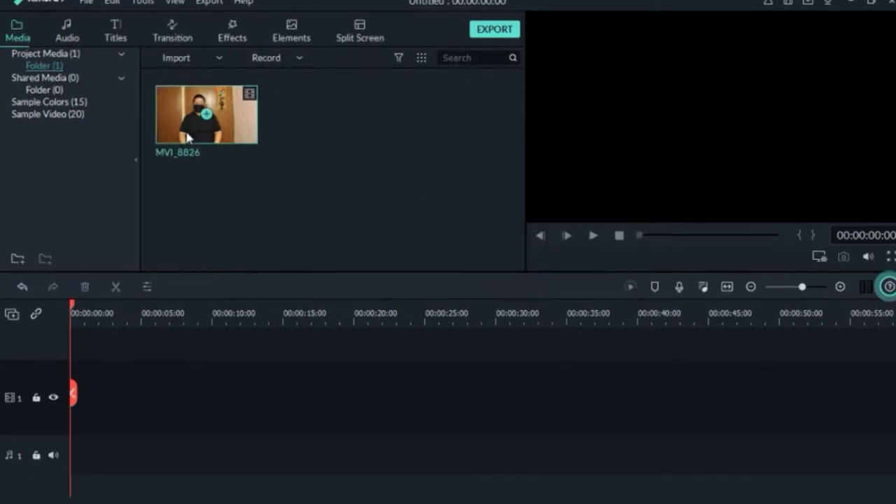
drag(171, 238, 64, 418)
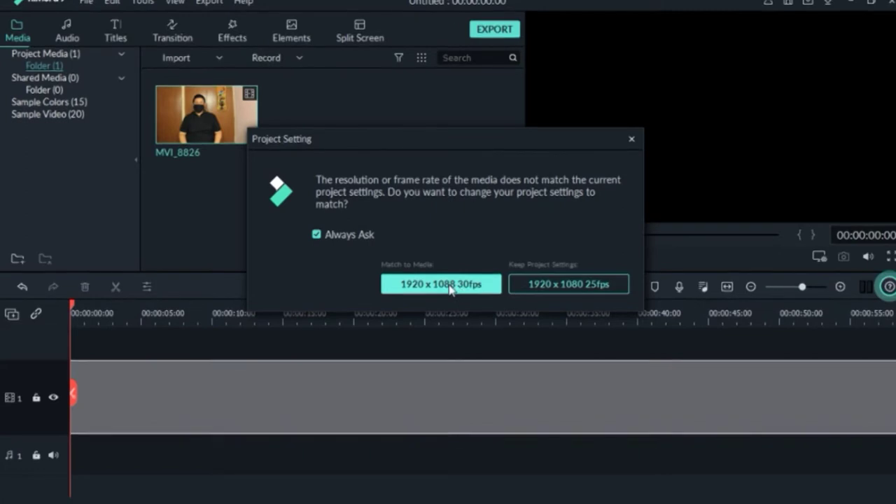
click(441, 284)
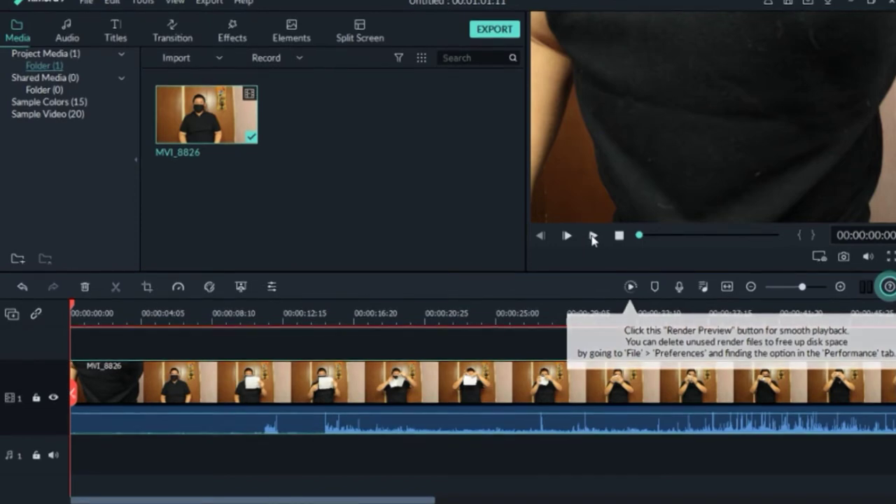
Step: Play the MVI_8826 clip through and lower its audio level on the timeline to silence
click(592, 236)
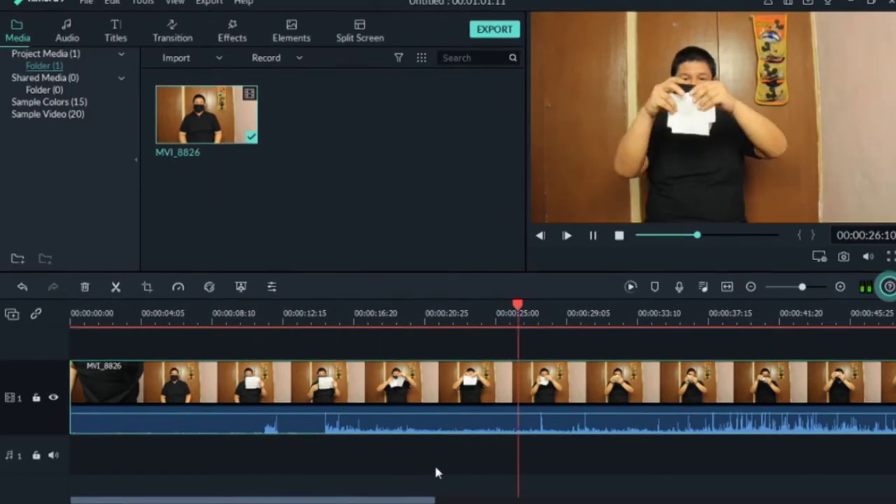
key(ctrl+minus)
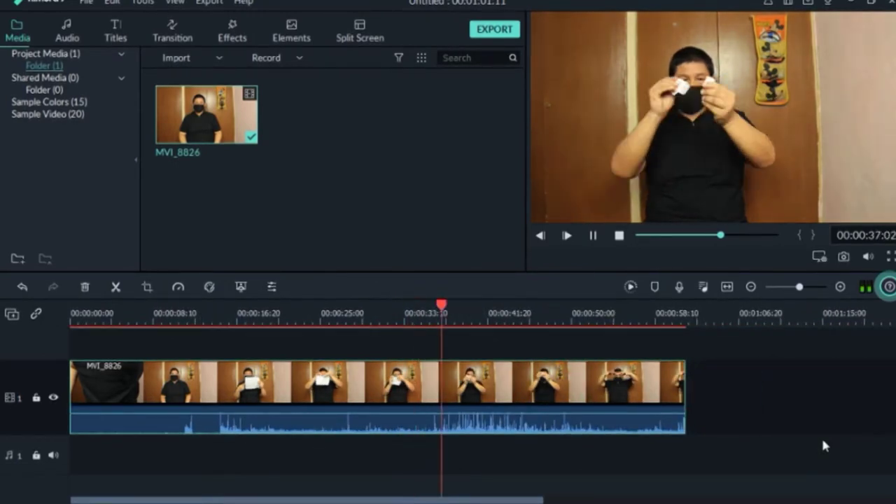
drag(534, 413, 534, 436)
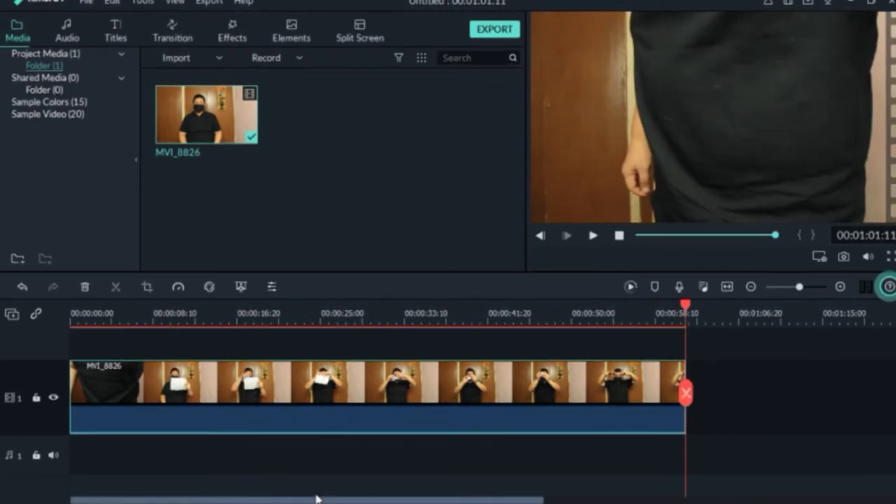
Step: Split the clip at 00:00:05:11 and delete the opening part before the cut
drag(223, 310, 490, 321)
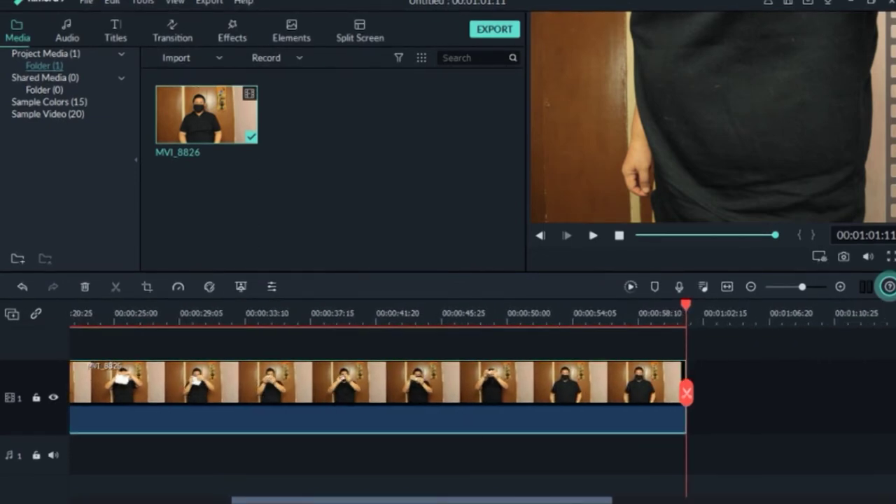
drag(387, 501, 148, 440)
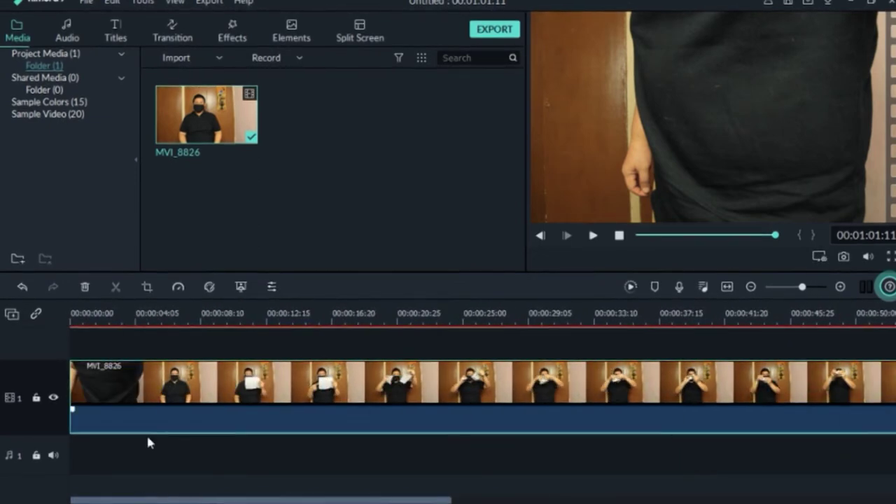
click(166, 313)
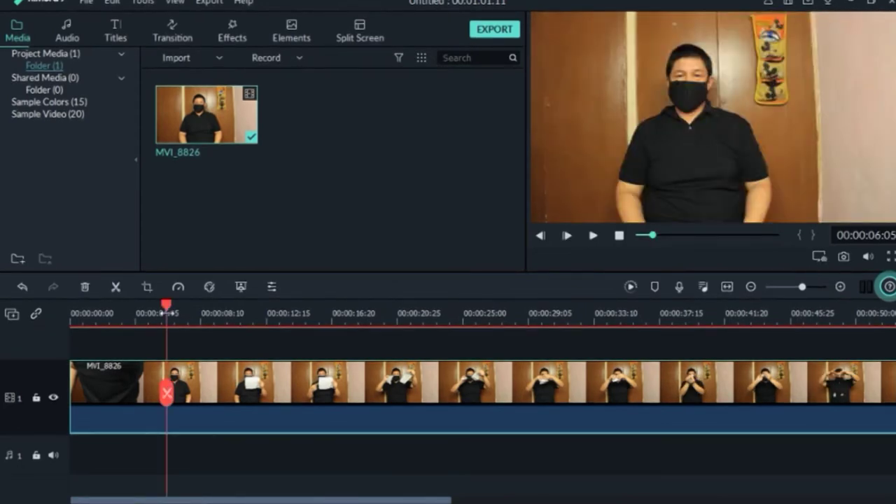
click(182, 312)
scroll(182, 313, down, 3)
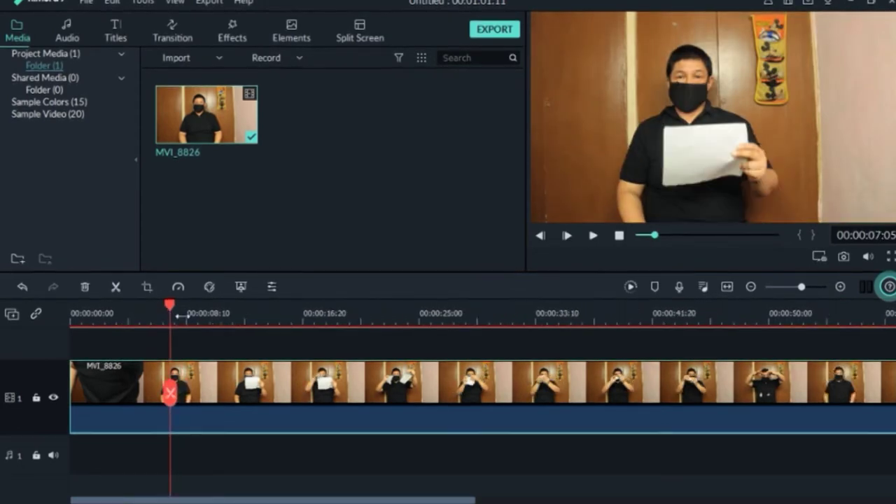
click(159, 313)
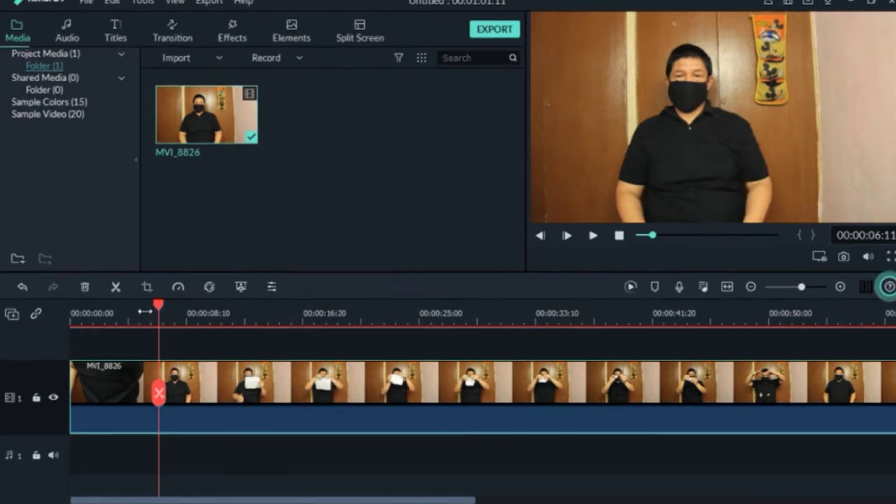
click(145, 312)
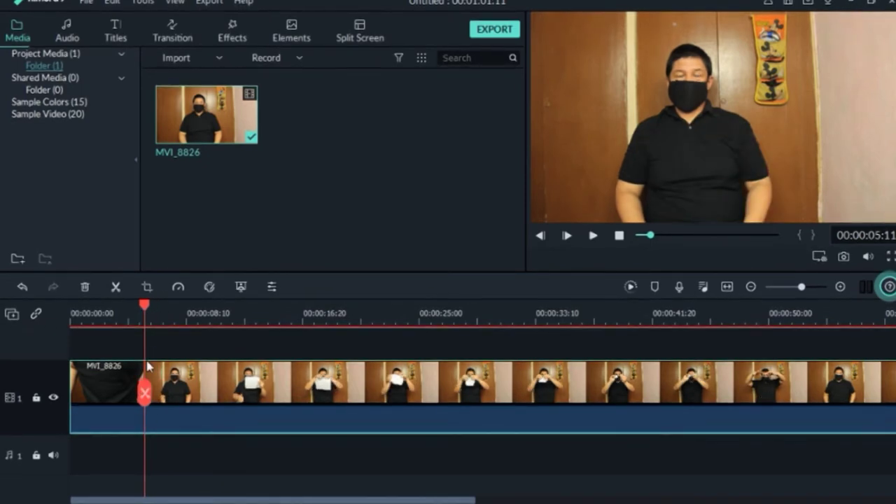
click(115, 288)
click(105, 387)
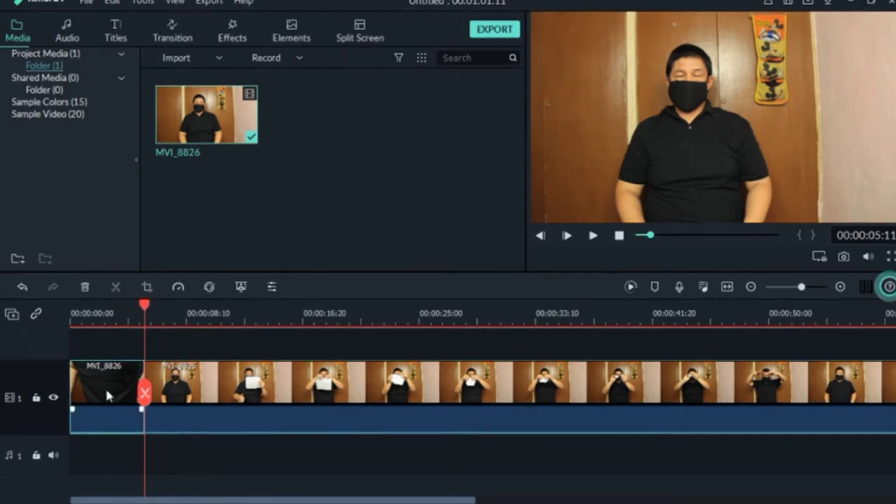
key(Delete)
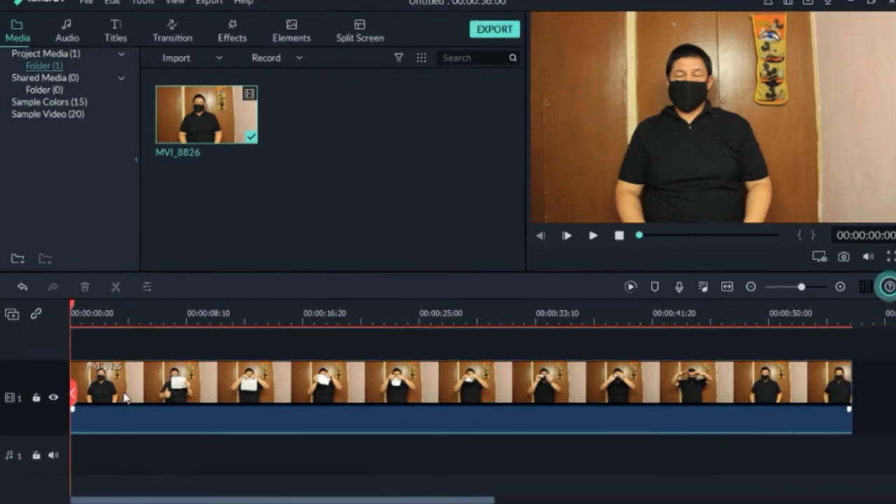
Step: Split the clip at 00:00:52:11 and delete the remaining part at its end
click(756, 315)
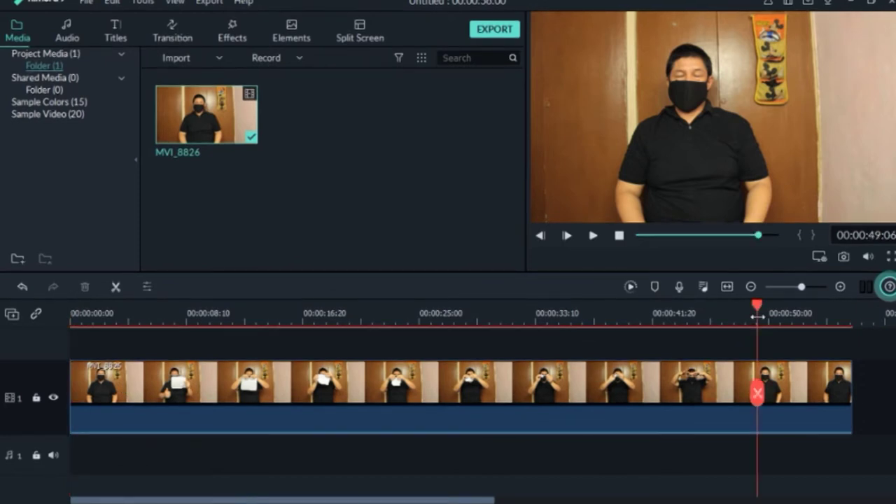
click(802, 315)
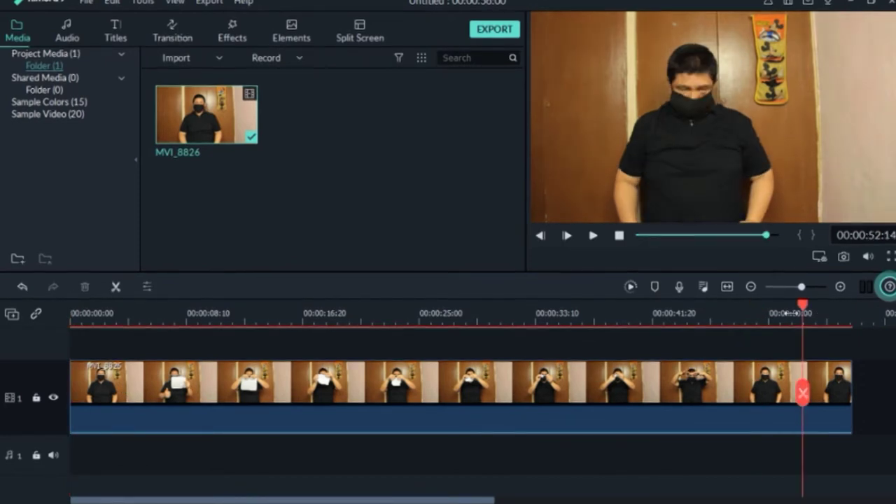
mouse_move(802, 313)
mouse_down()
mouse_move(790, 312)
mouse_move(835, 309)
mouse_move(802, 315)
mouse_up()
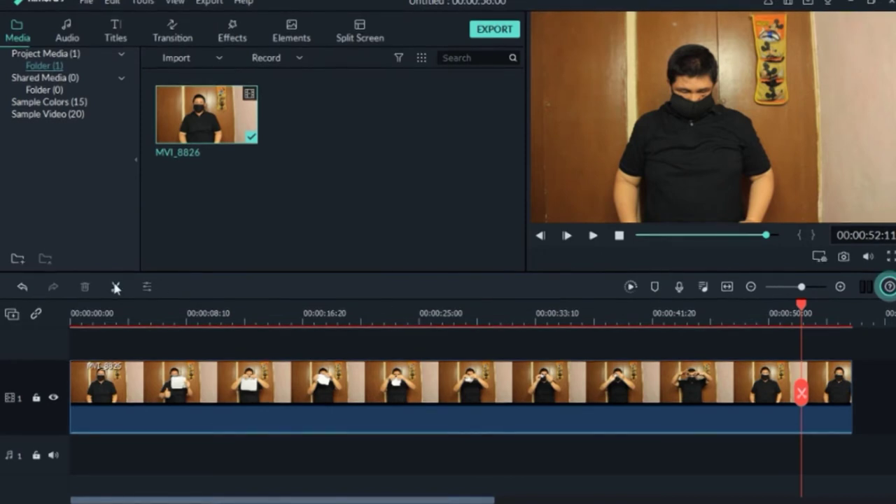
click(828, 389)
key(Delete)
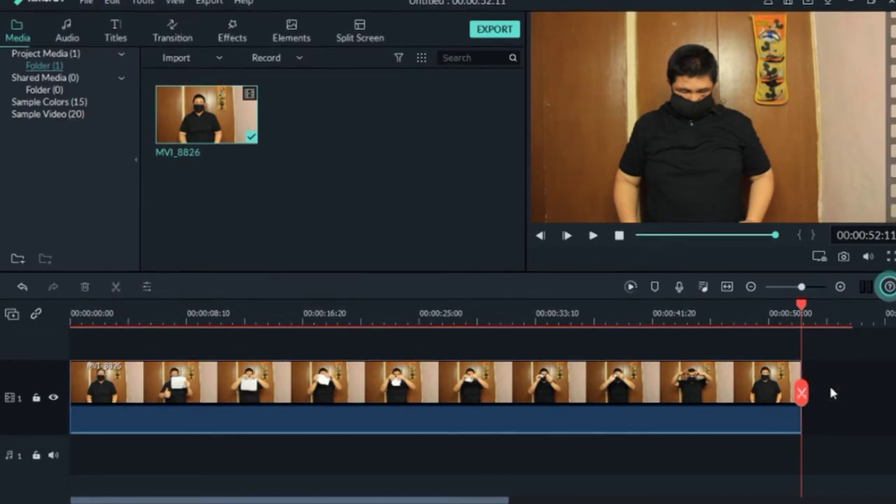
Step: Detach the audio from the trimmed clip and delete it from audio track 1
click(323, 394)
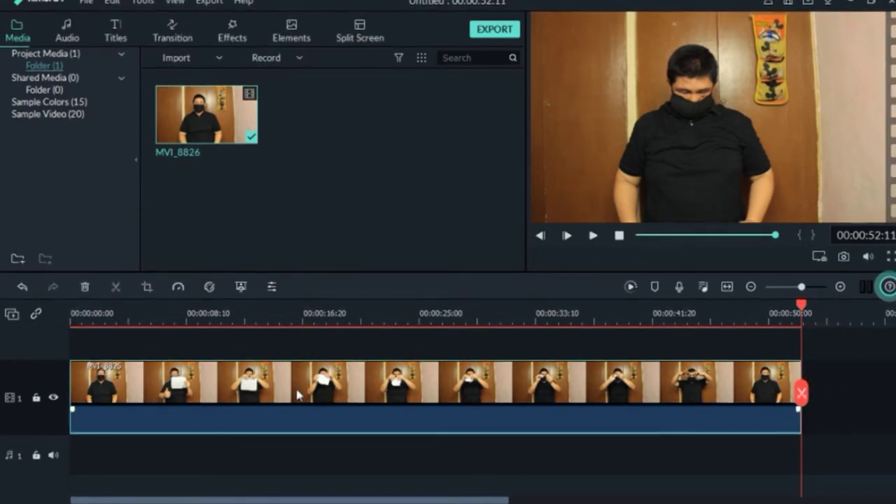
right_click(248, 382)
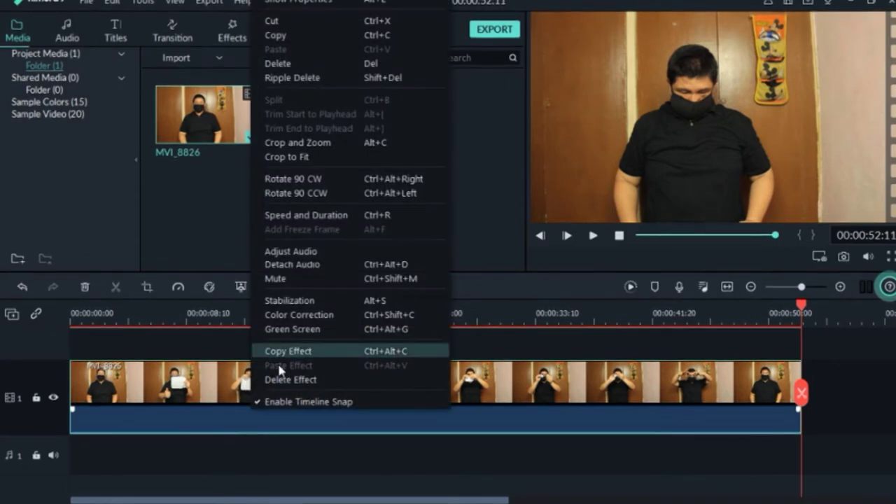
click(318, 273)
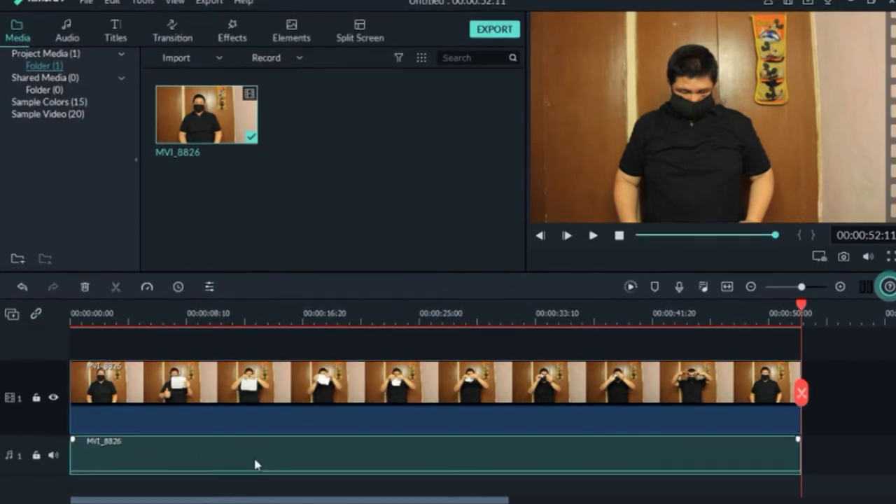
key(Delete)
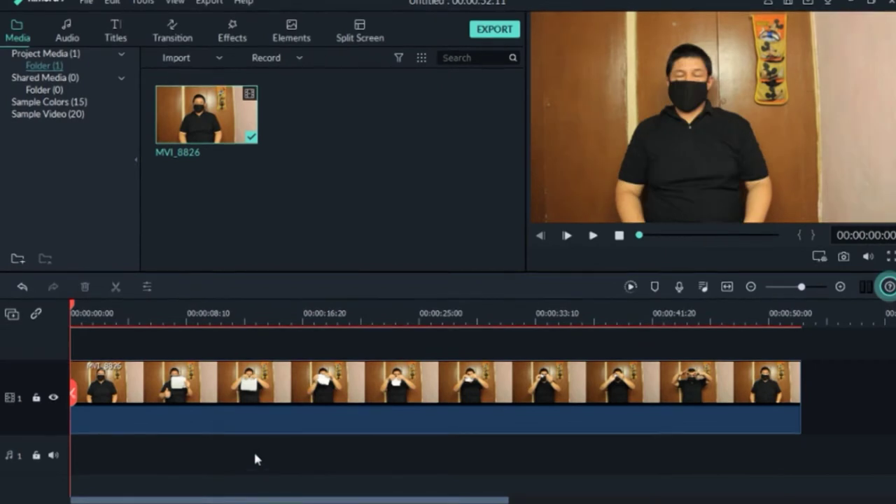
Step: Reverse the clip with Reverse Speed at 1.000 speed, creating a proxy file for it, and check the reversed footage near its start
click(260, 425)
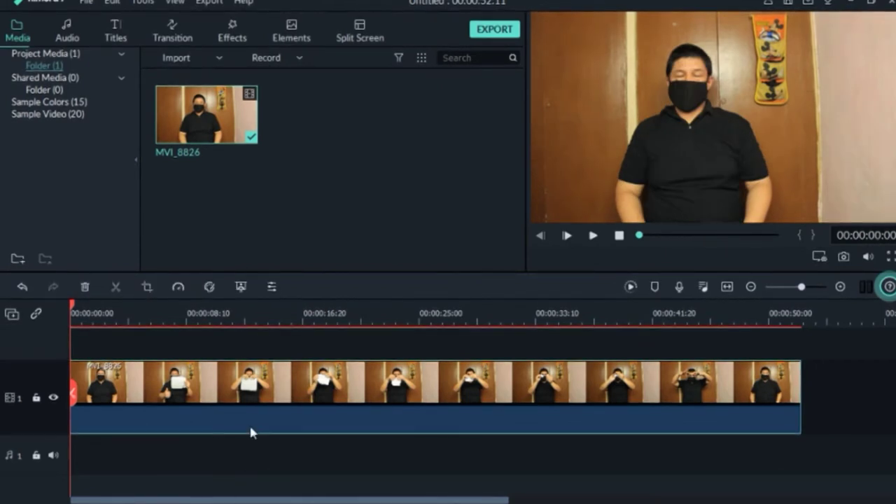
click(233, 315)
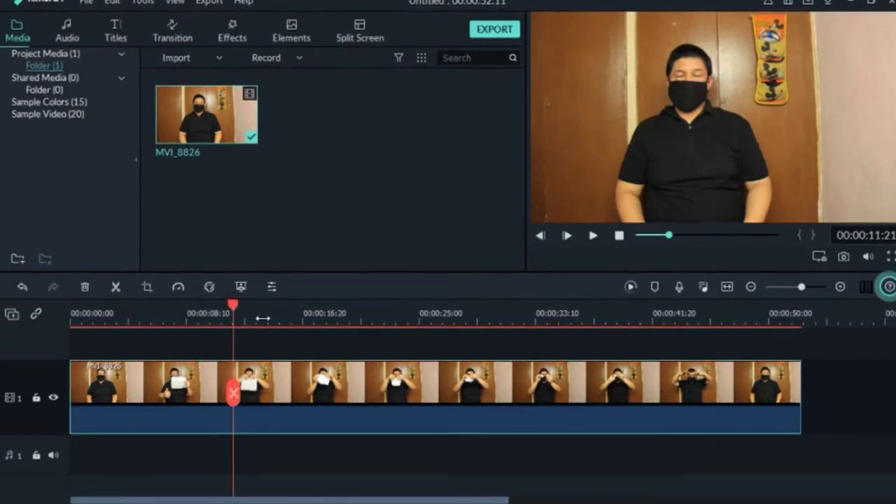
click(345, 315)
click(607, 316)
click(744, 316)
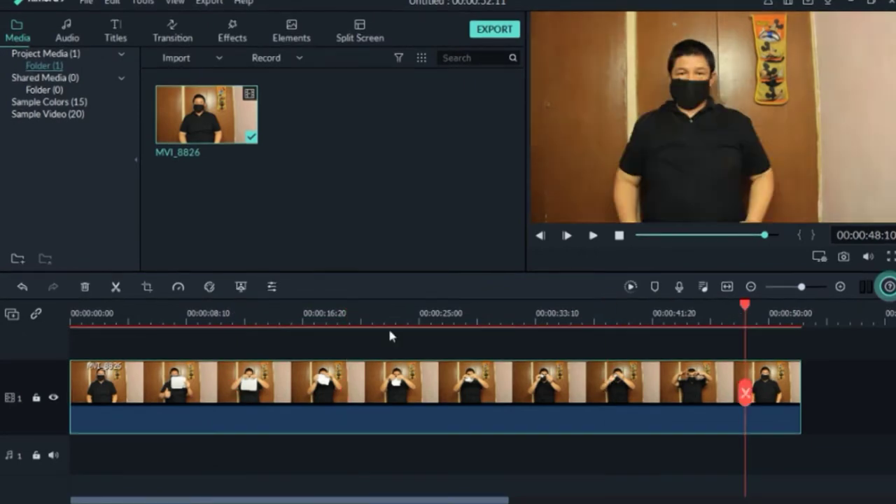
click(334, 311)
right_click(282, 381)
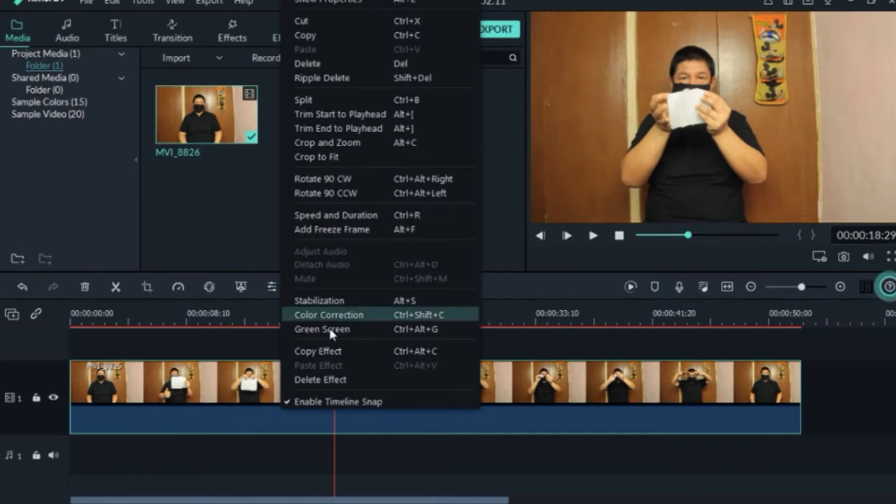
click(334, 216)
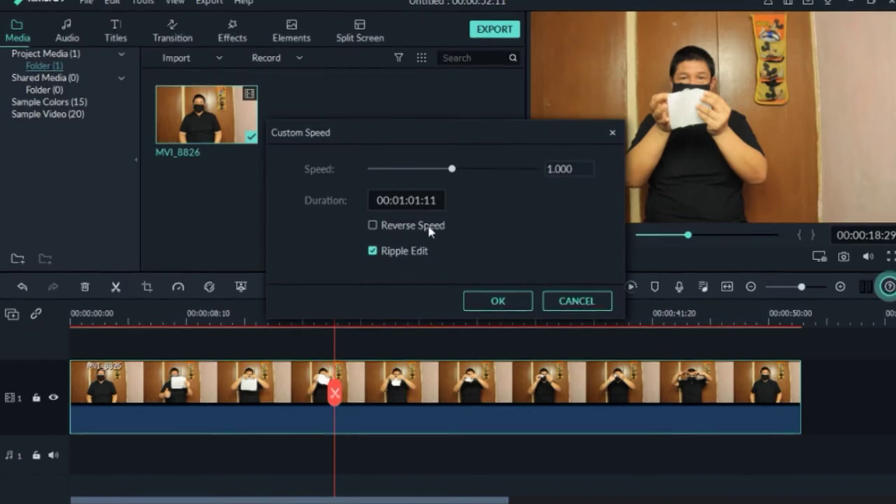
click(373, 227)
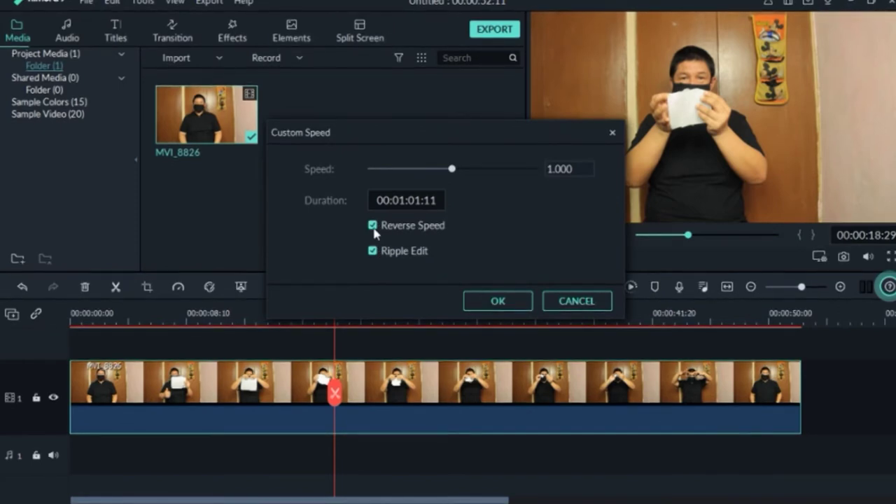
click(498, 303)
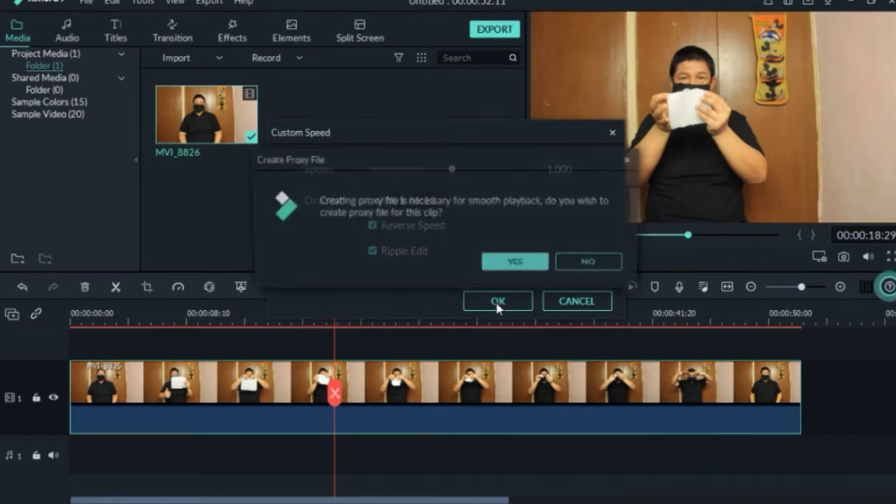
click(517, 268)
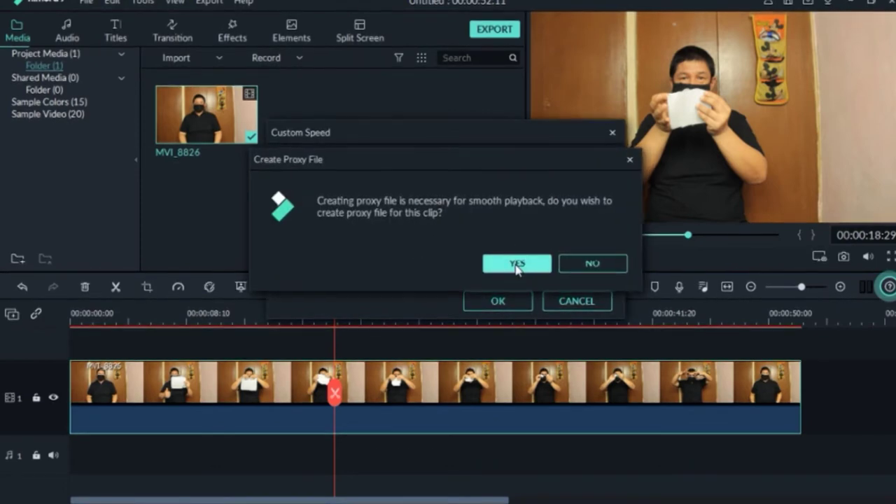
click(501, 303)
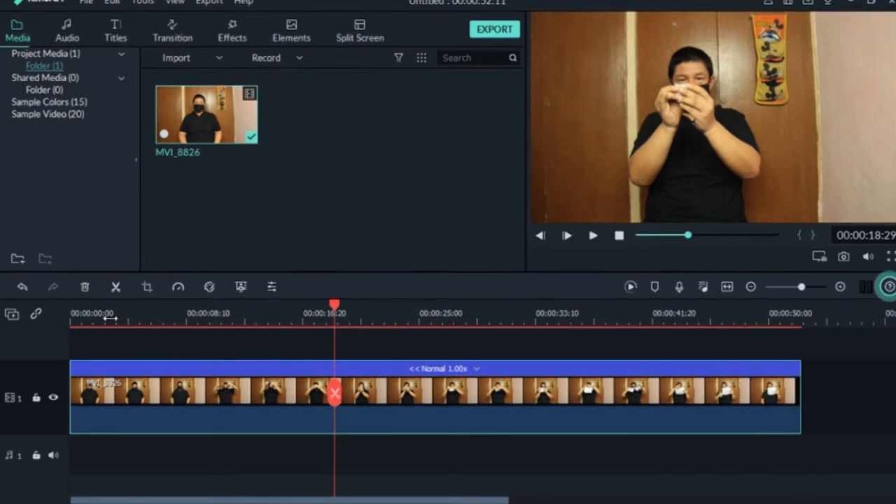
click(123, 316)
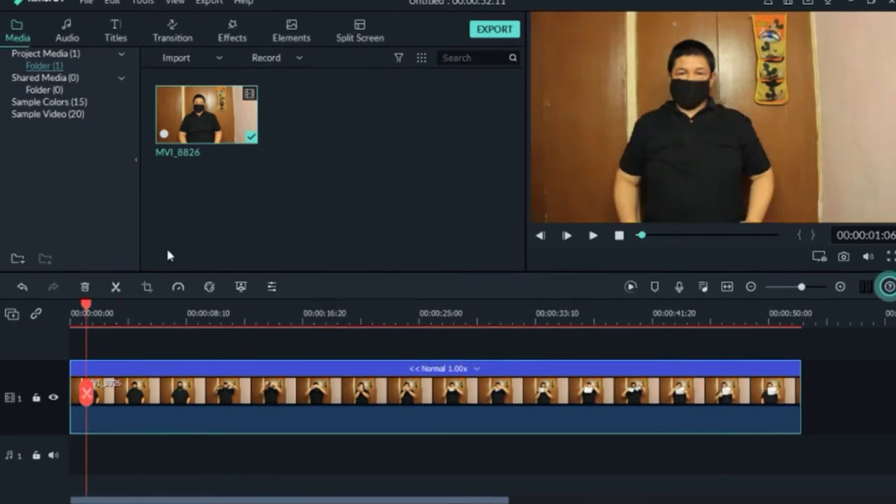
Step: Look through the built-in music library for a background track
click(72, 30)
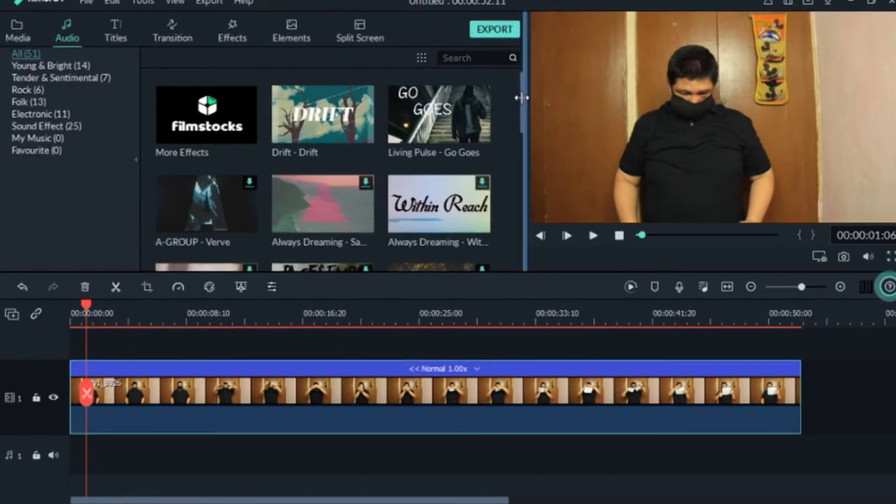
drag(521, 128, 522, 261)
scroll(451, 201, up, 2)
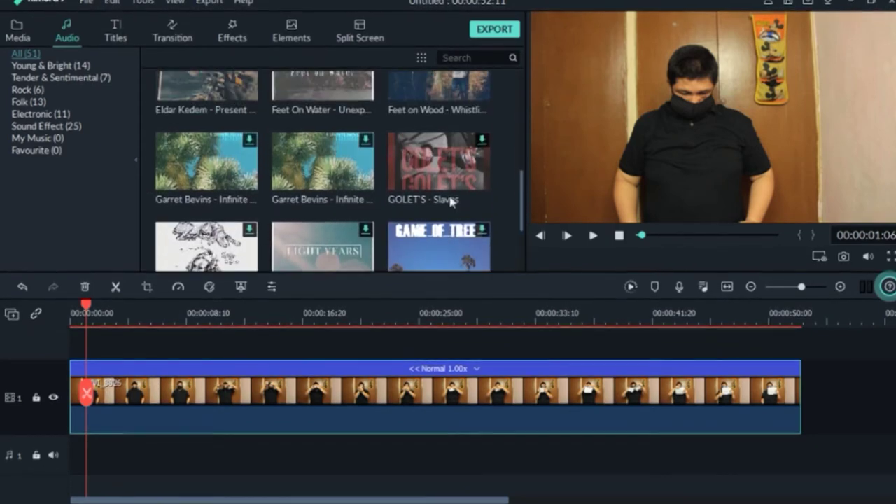
click(28, 90)
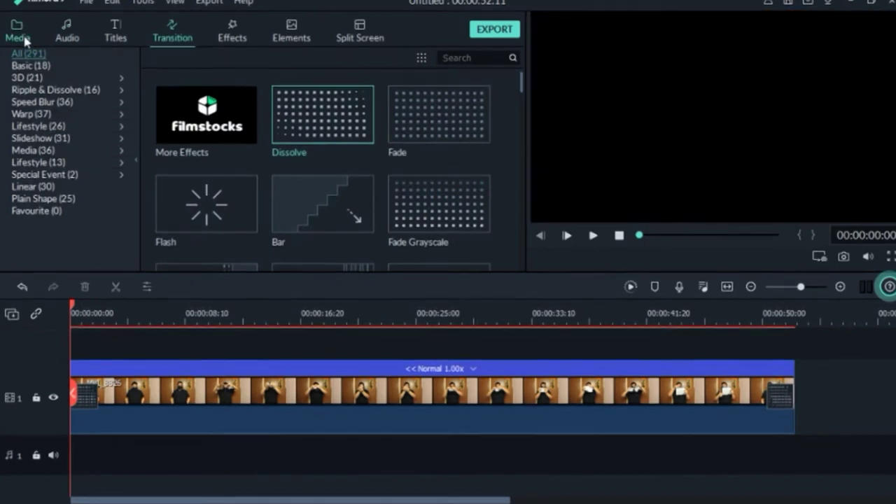
Step: Start importing media into the project folder and browse to the sam file folder in My Documents
click(24, 41)
right_click(247, 189)
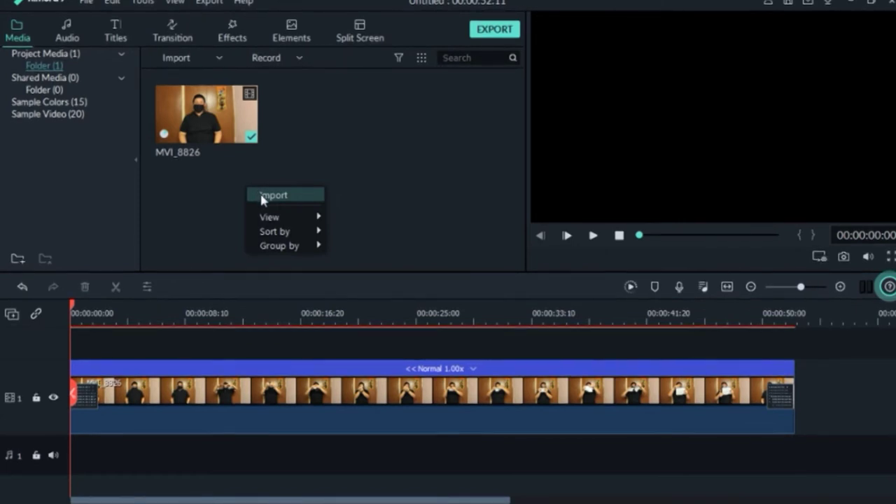
click(277, 198)
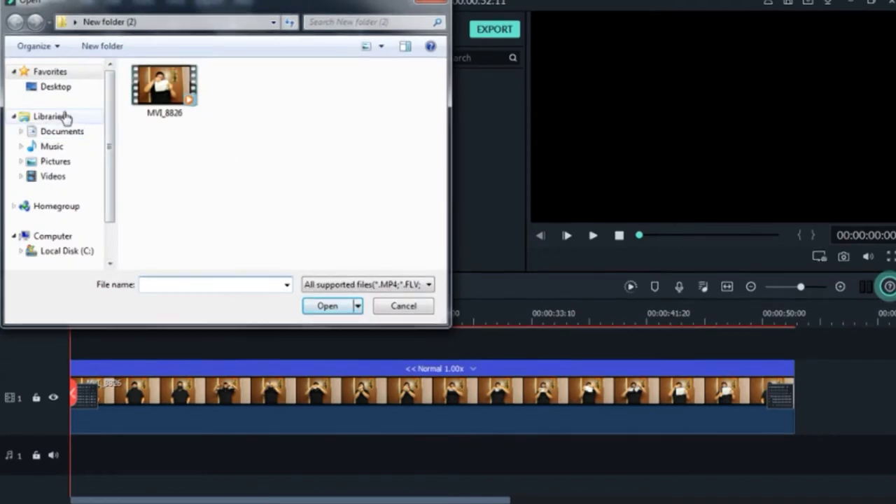
click(35, 90)
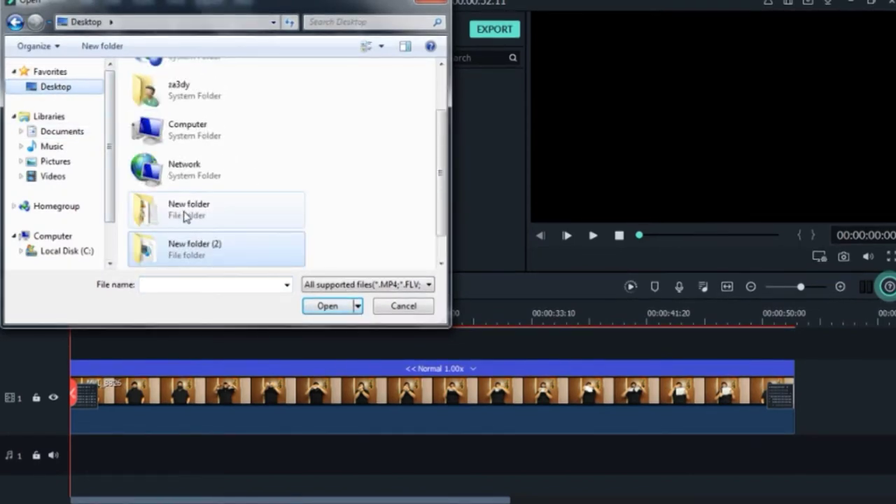
double_click(179, 90)
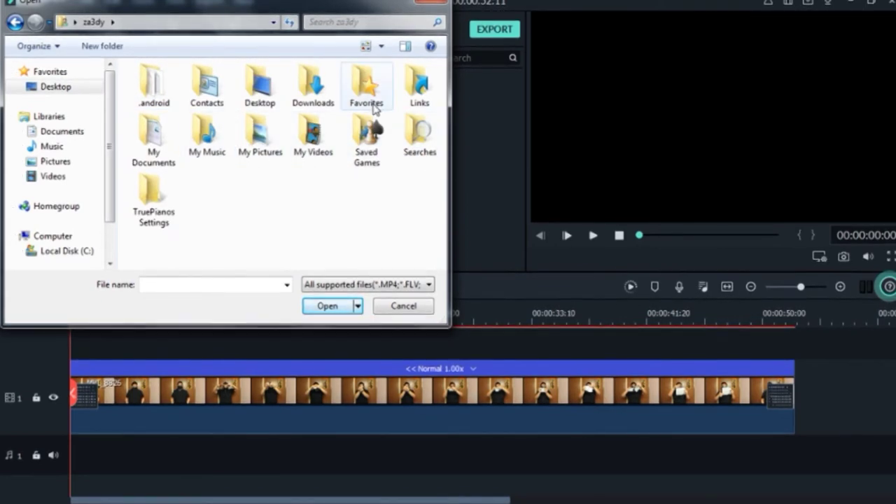
double_click(150, 165)
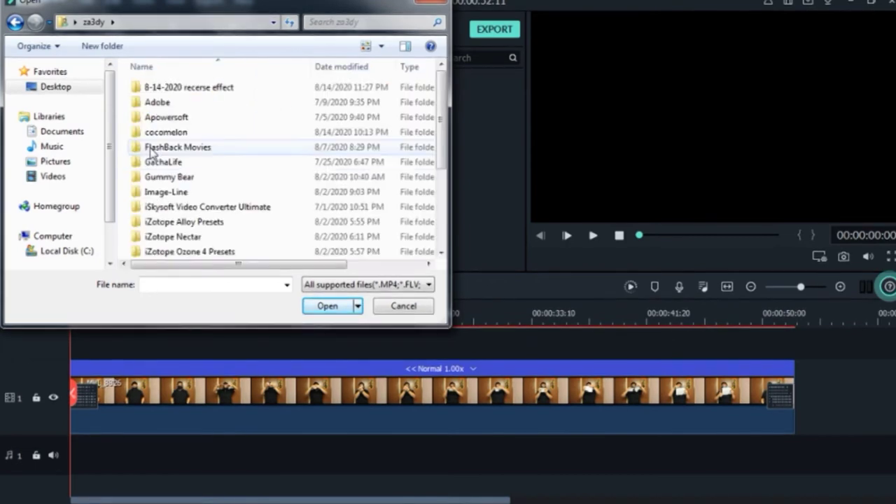
drag(443, 122, 444, 210)
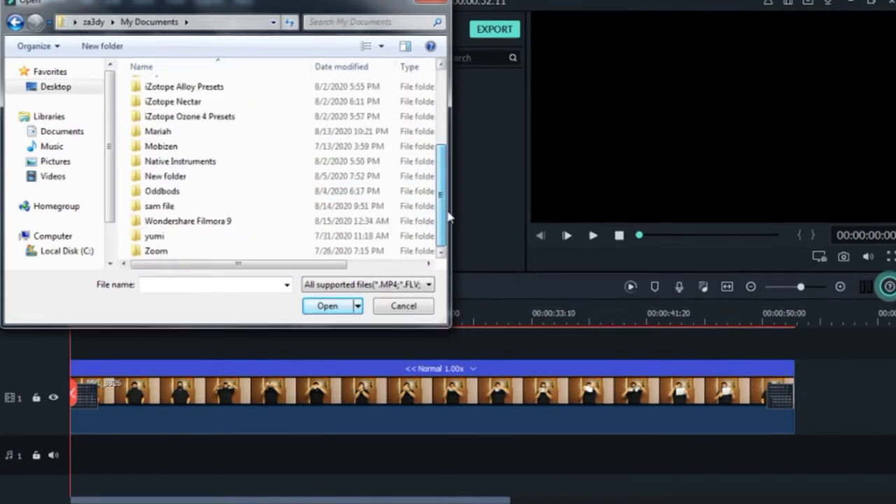
double_click(163, 208)
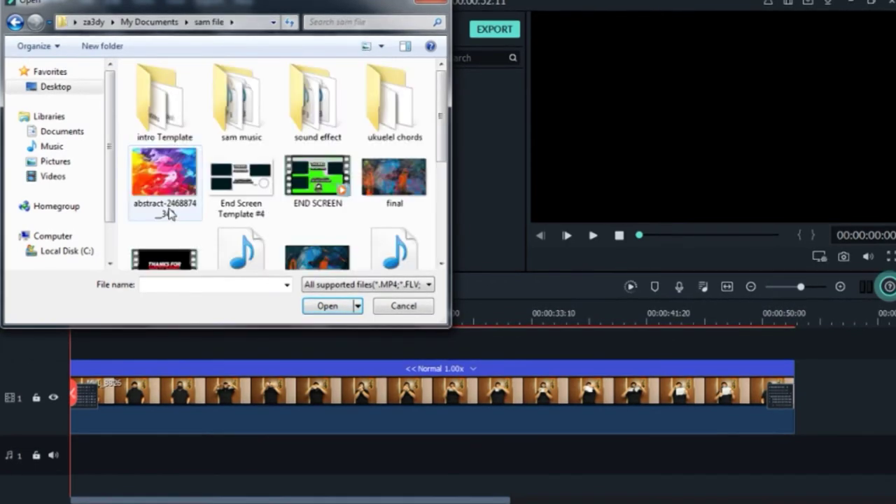
Step: Import Rock Background Music - No Copyright and place it at the start of audio track 1
drag(434, 164, 441, 203)
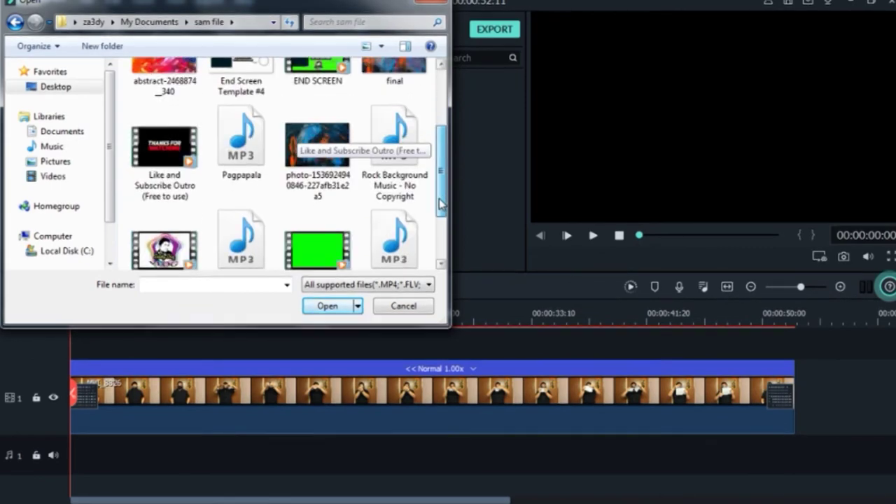
click(401, 145)
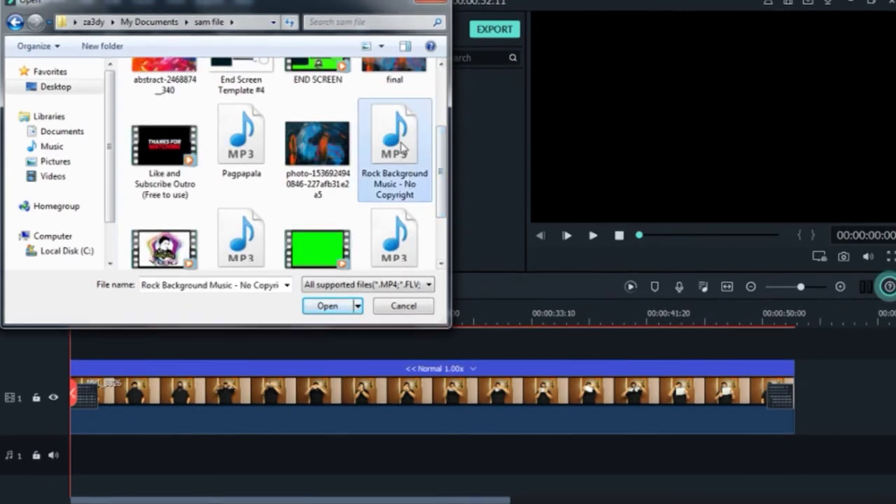
double_click(401, 146)
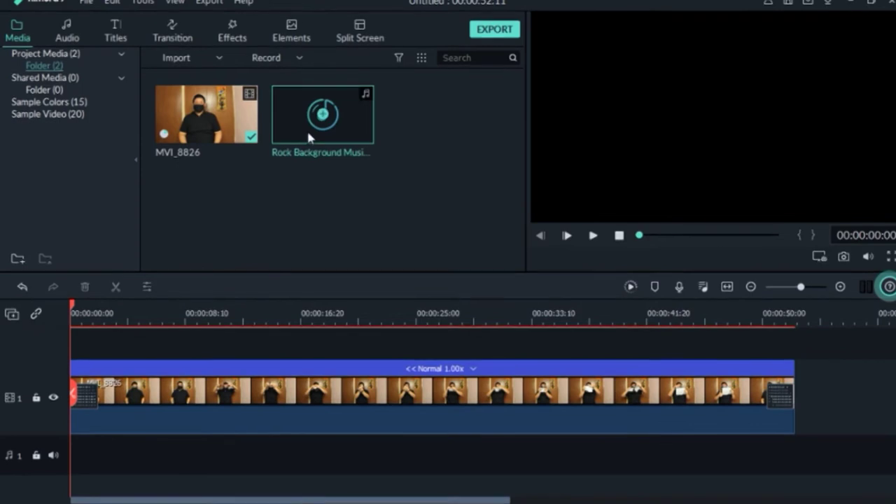
drag(300, 126, 91, 448)
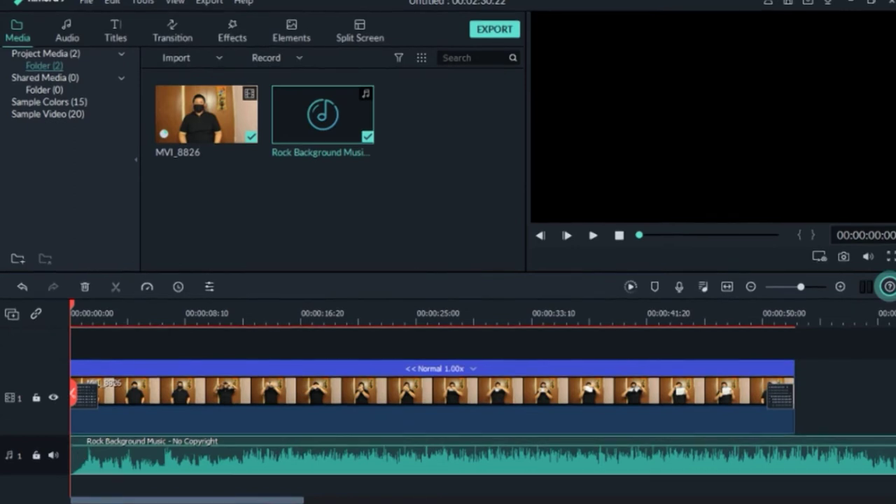
click(340, 490)
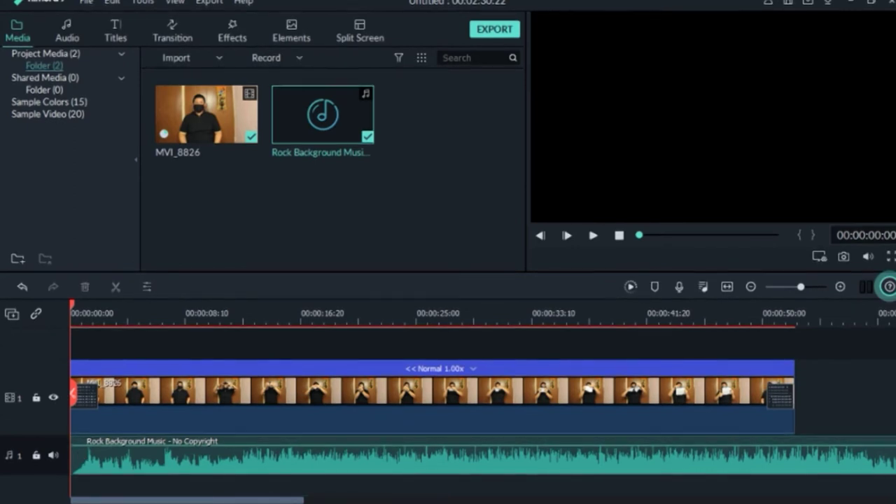
Step: Split the background music at the end of the video, 00:00:52:11, and delete the part after the cut
scroll(483, 399, right, 5)
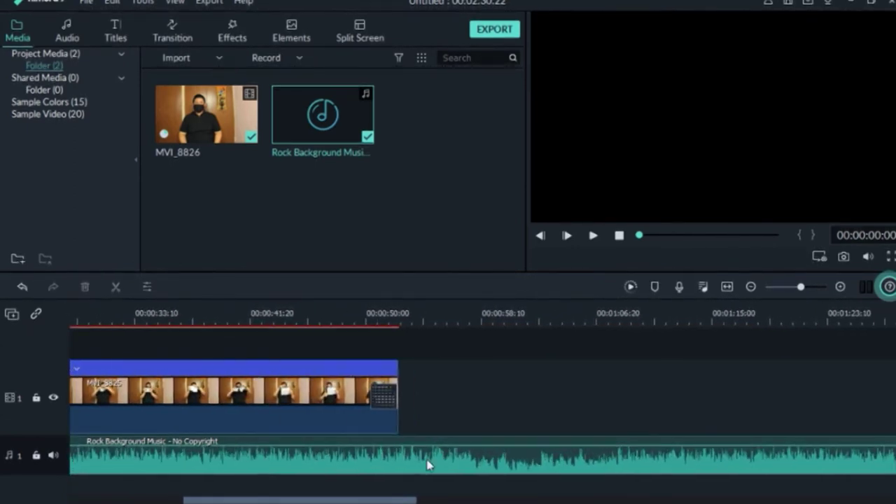
scroll(425, 322, up, 3)
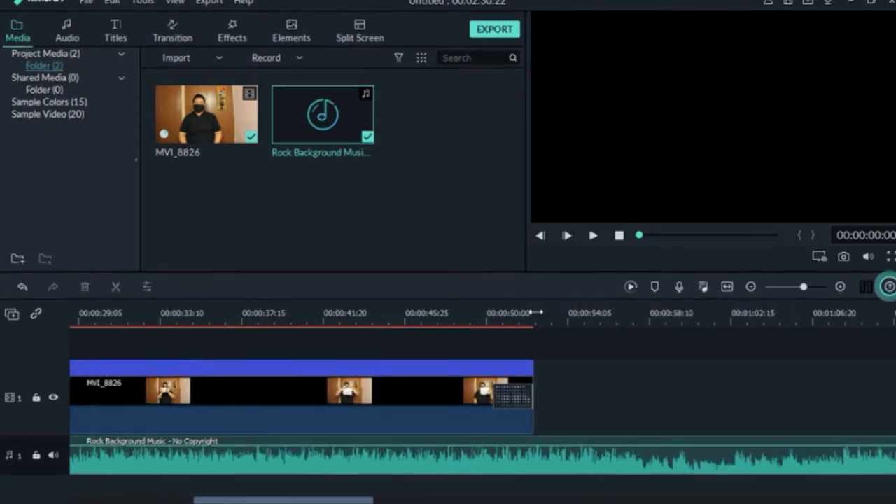
click(535, 313)
scroll(546, 315, up, 3)
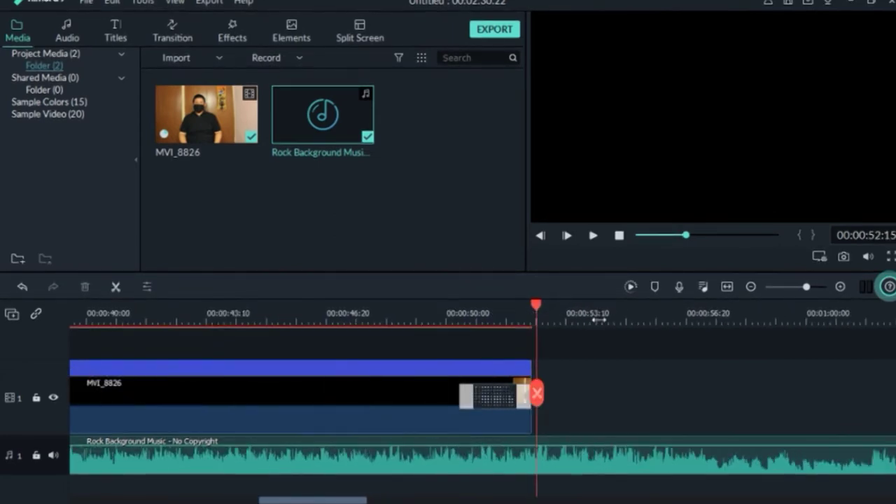
click(502, 314)
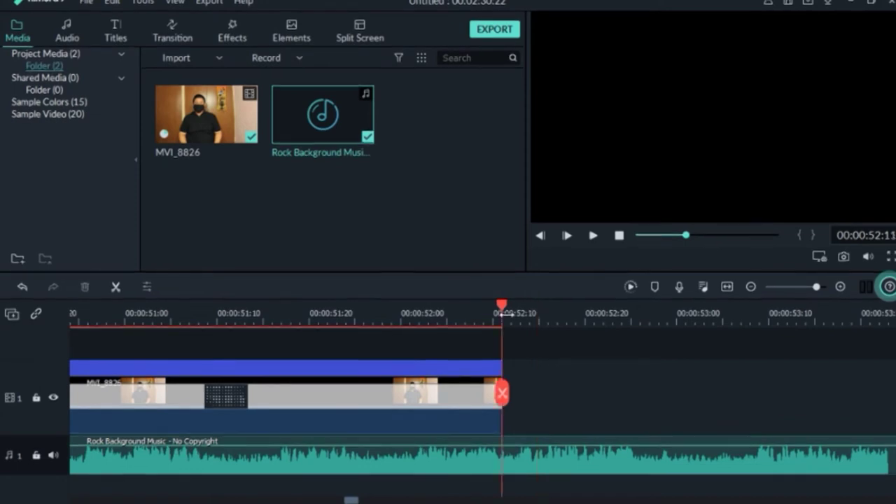
scroll(540, 322, up, 2)
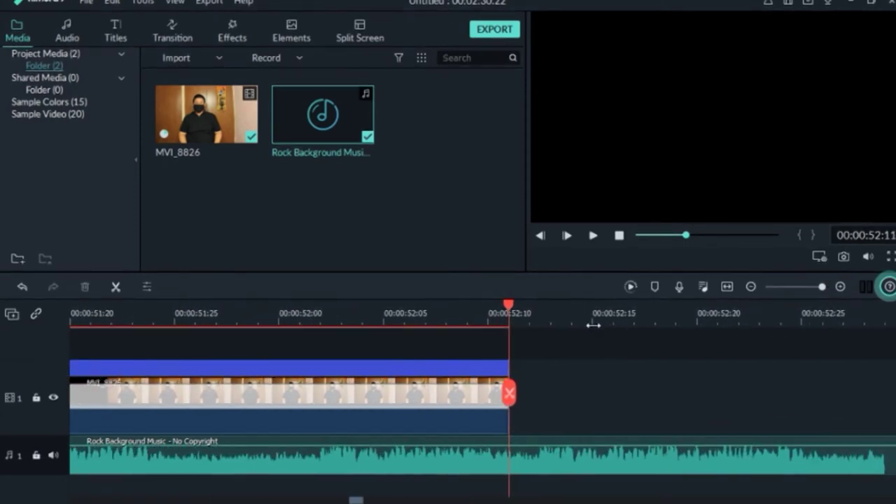
click(116, 287)
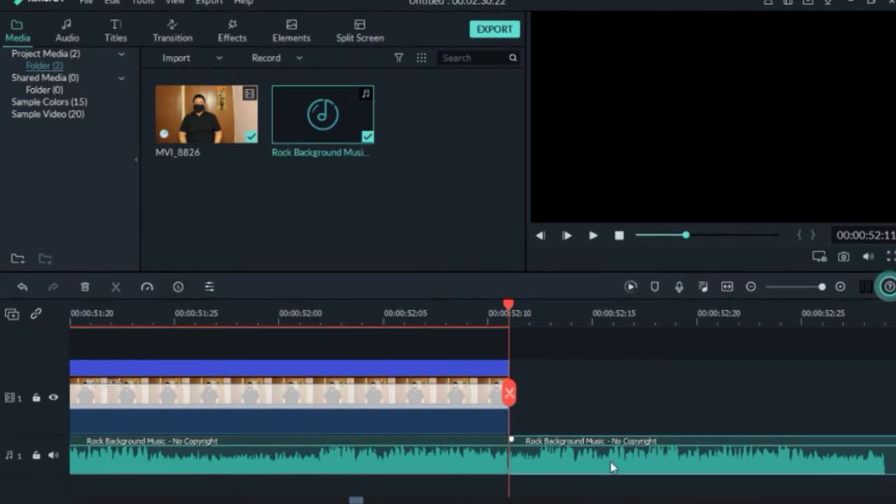
key(Delete)
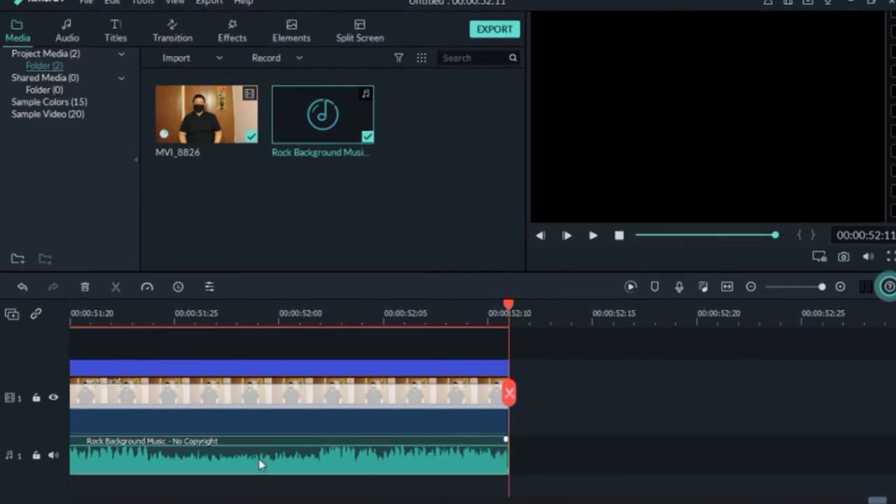
Step: Open the background music's audio settings and give it a very short fade-out
double_click(259, 464)
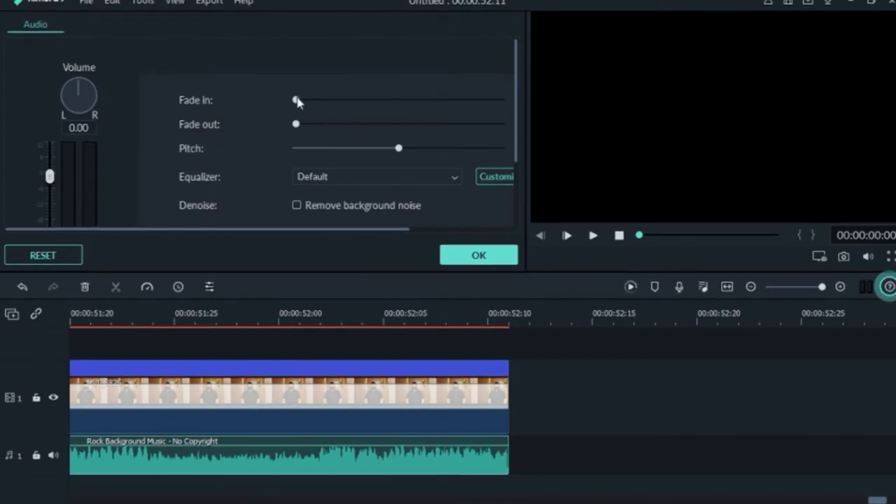
mouse_move(296, 124)
mouse_down()
mouse_move(321, 124)
mouse_move(299, 125)
mouse_up()
drag(502, 313, 312, 309)
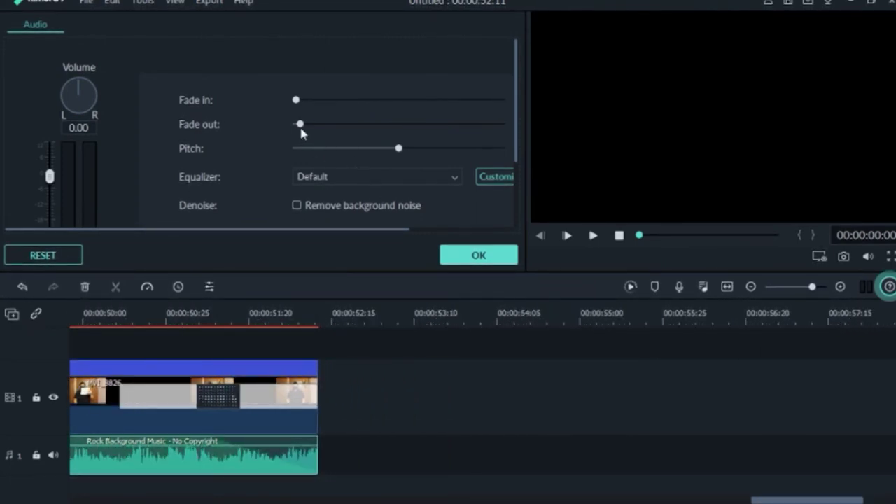
drag(298, 128, 299, 128)
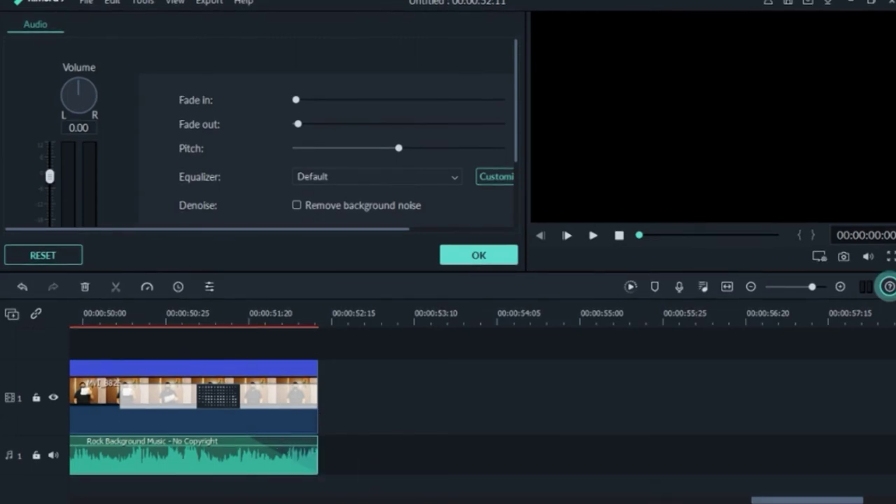
Step: Play the last moments of the timeline to check the music's ending, and lengthen its fade-out slightly
scroll(365, 310, down, 5)
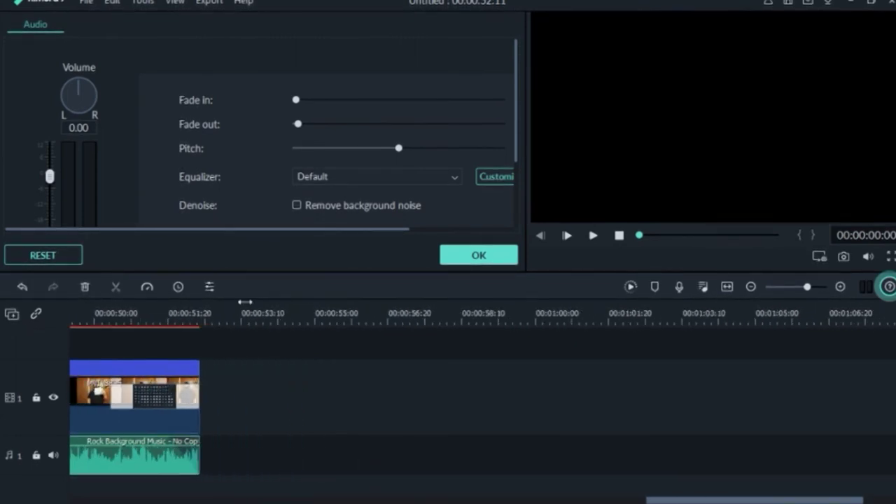
drag(675, 502, 458, 501)
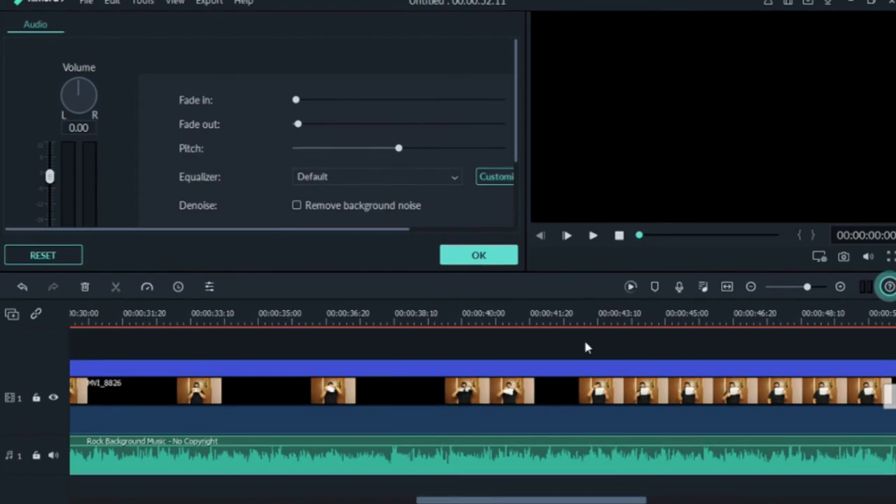
scroll(628, 312, down, 5)
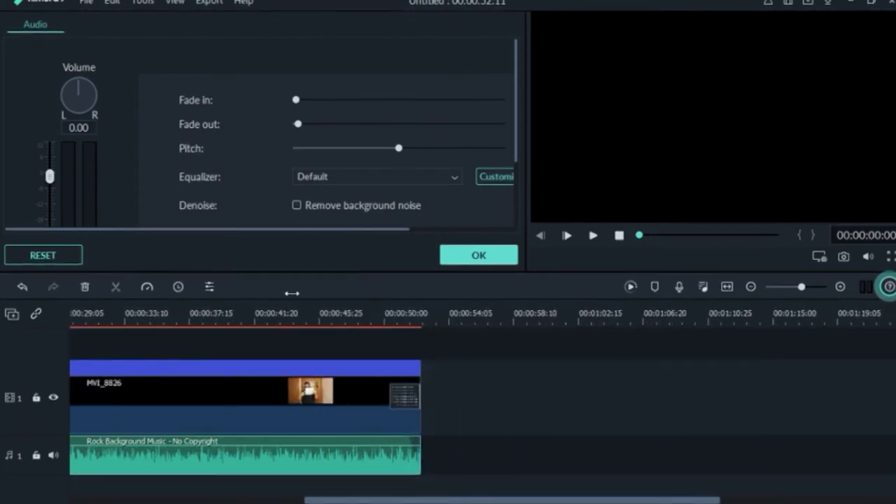
click(375, 315)
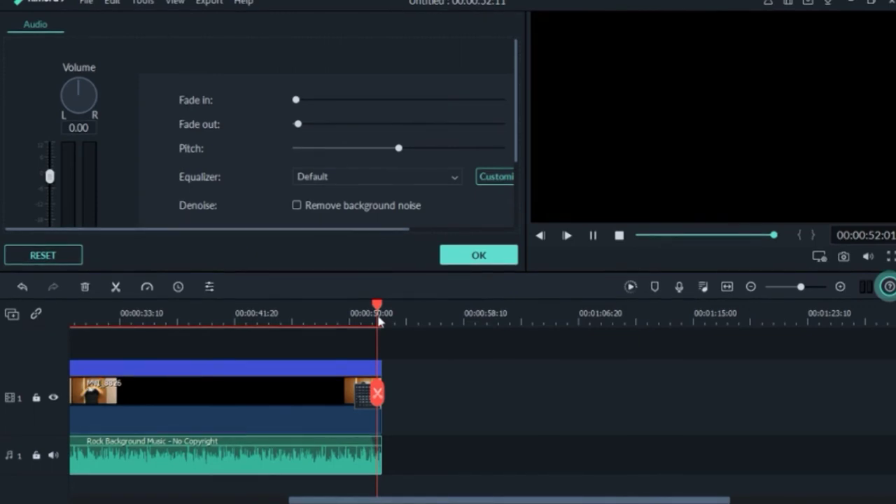
key(space)
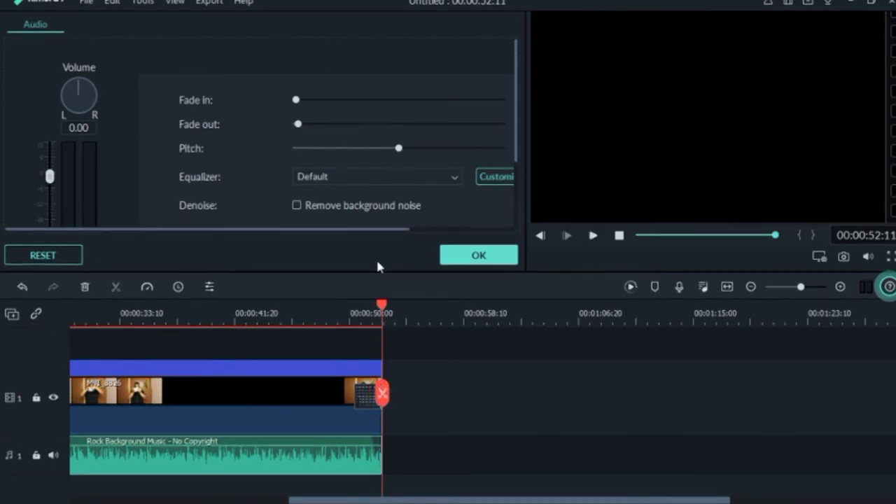
drag(301, 125, 303, 125)
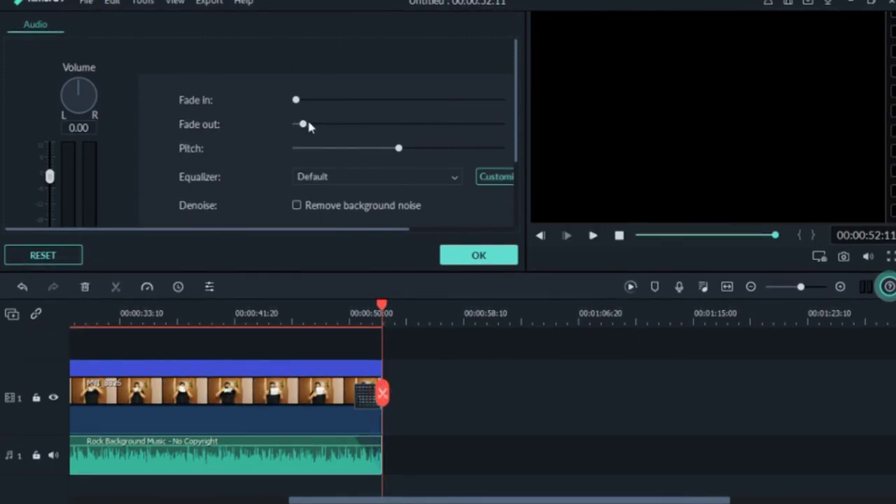
Step: Return the playhead to the start of the timeline and give the music a short fade-in matching its fade-out
drag(380, 501, 70, 501)
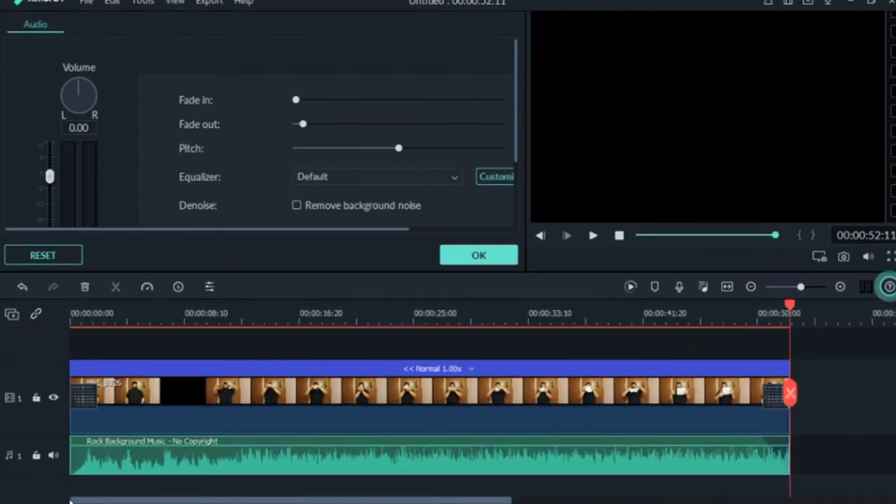
click(71, 318)
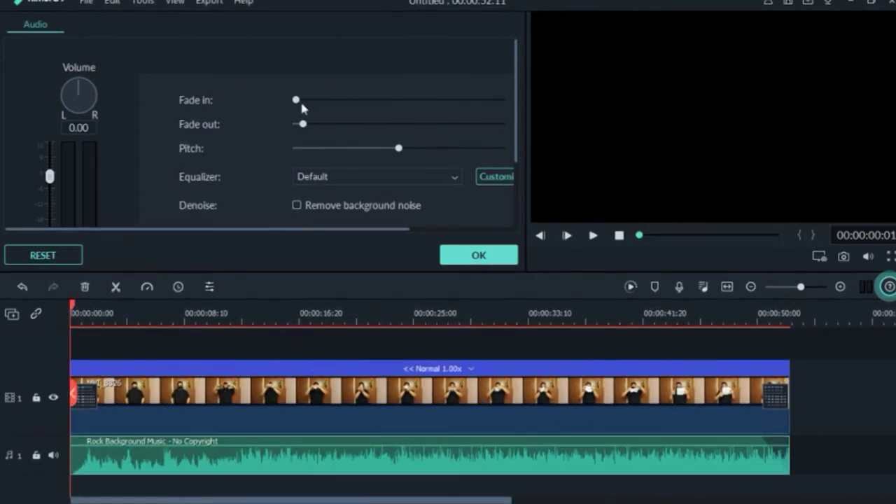
drag(297, 102, 303, 100)
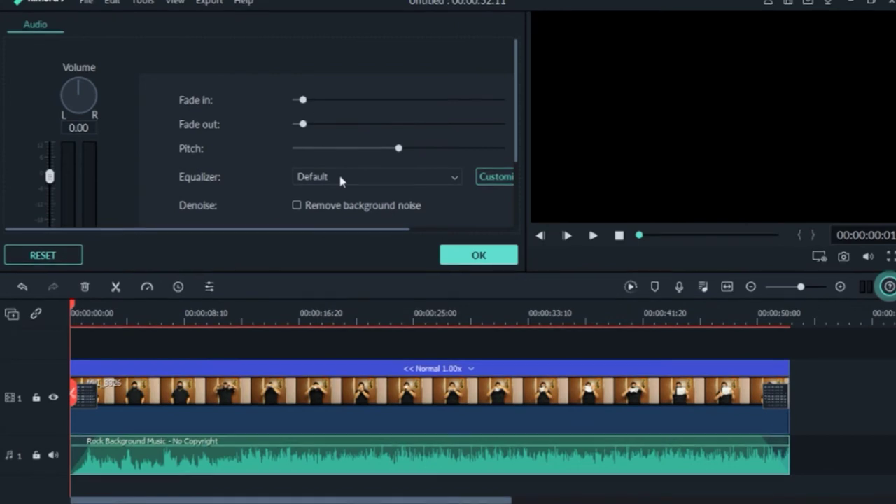
mouse_move(342, 447)
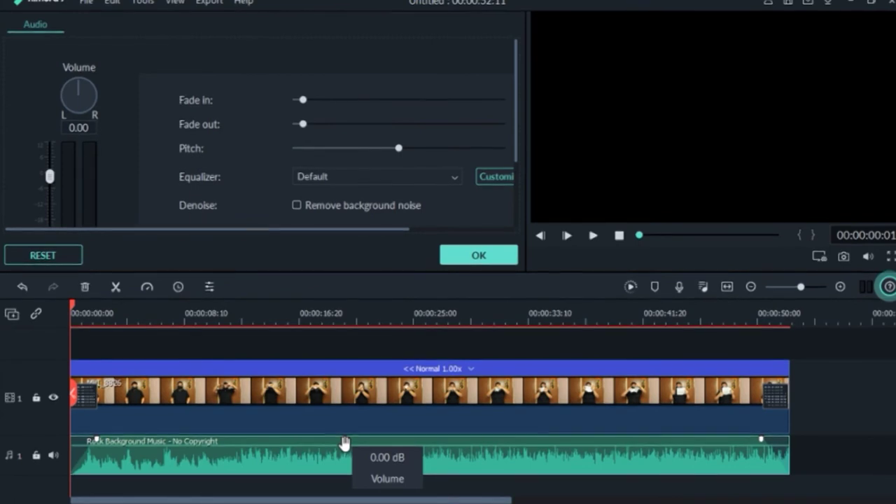
Step: Lower the background music's volume slightly, play the timeline from the start to check it, and apply the audio settings
drag(343, 444, 341, 447)
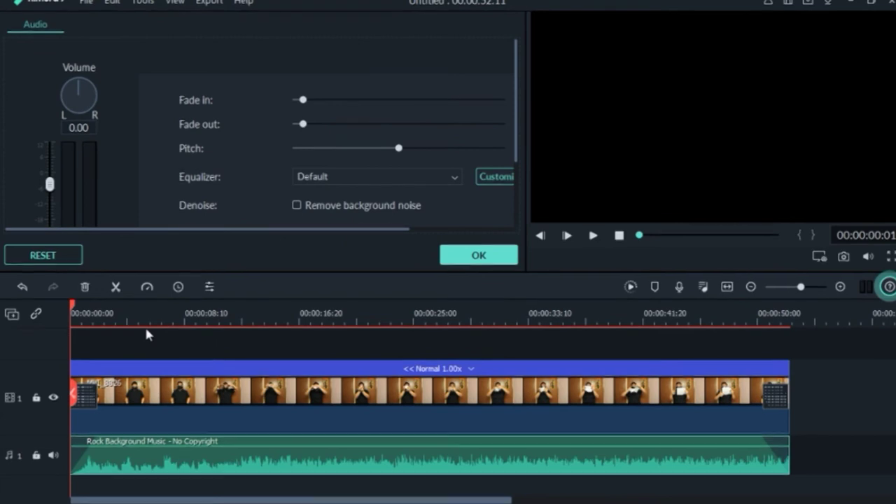
key(space)
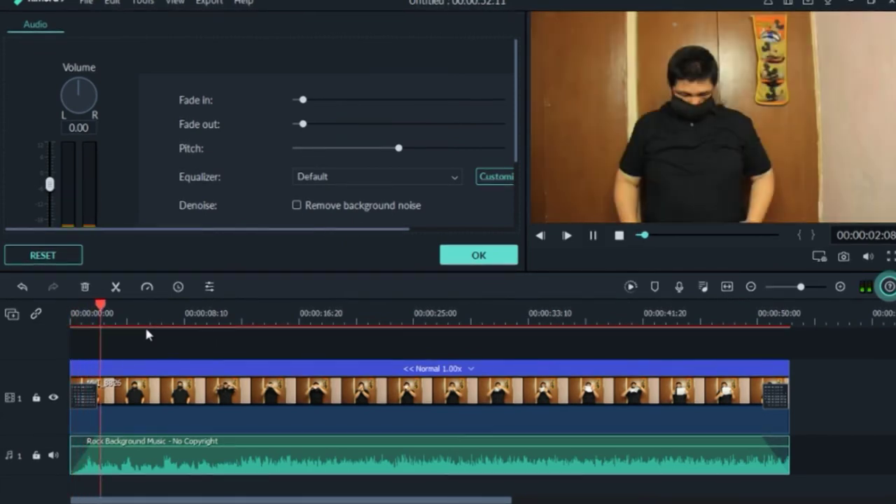
click(479, 256)
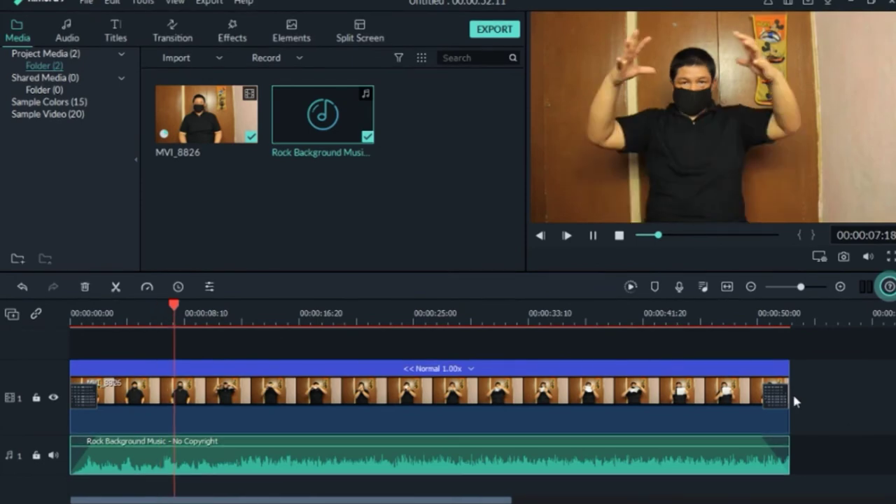
click(619, 236)
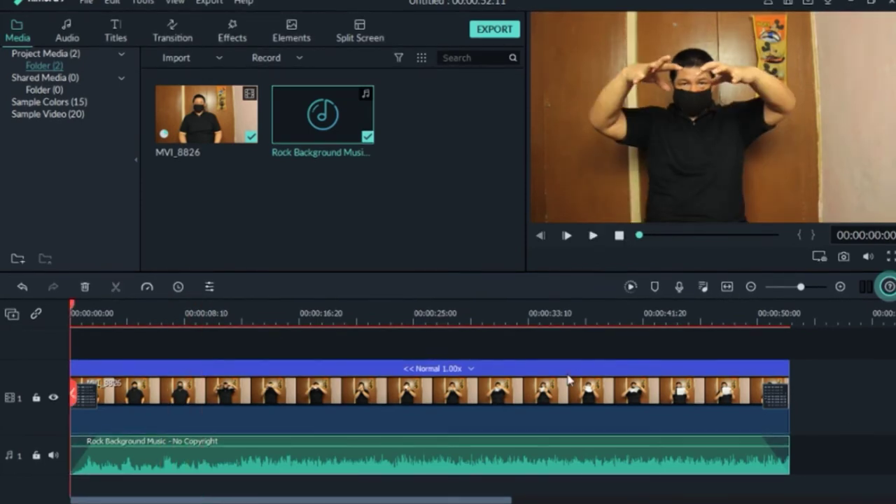
Step: Set up a local MP4 export with the Desktop as save folder, keeping the Good quality, H.264, 30 fps encoding settings
click(509, 37)
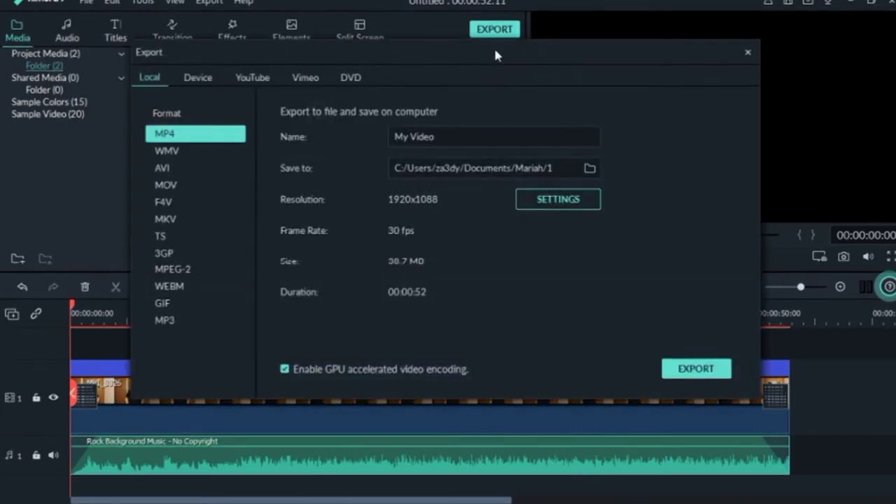
drag(438, 137, 393, 138)
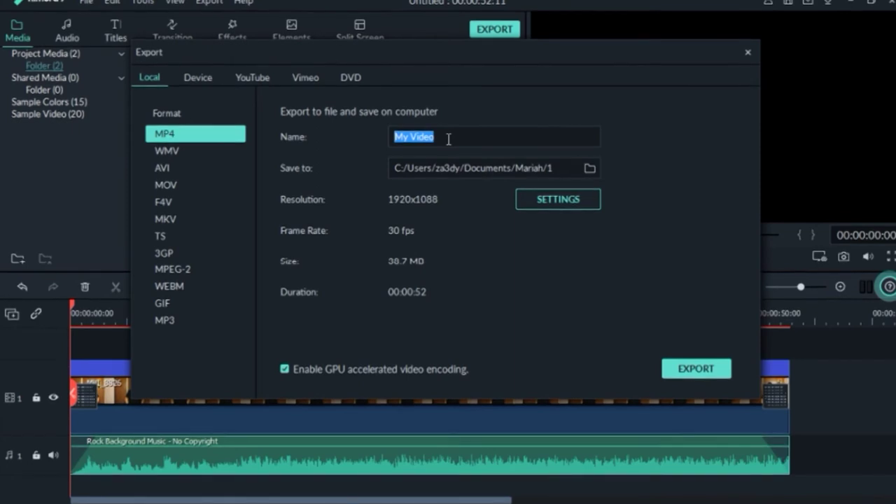
click(590, 168)
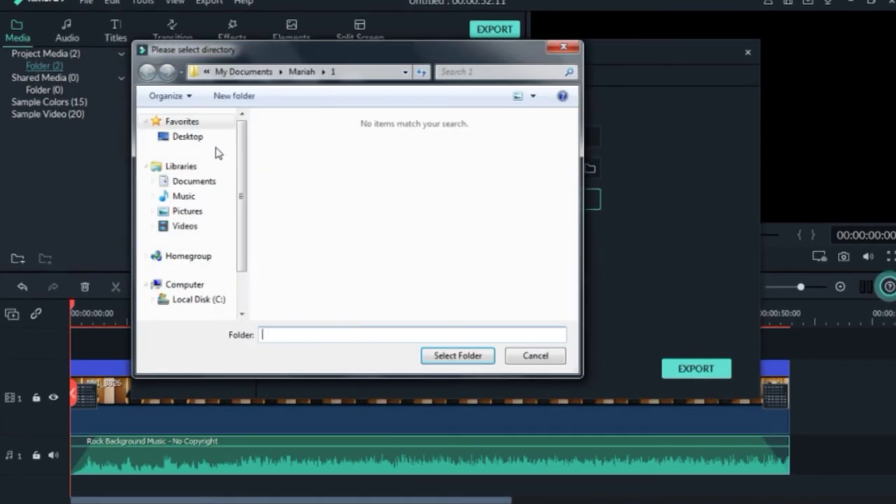
click(184, 137)
click(483, 357)
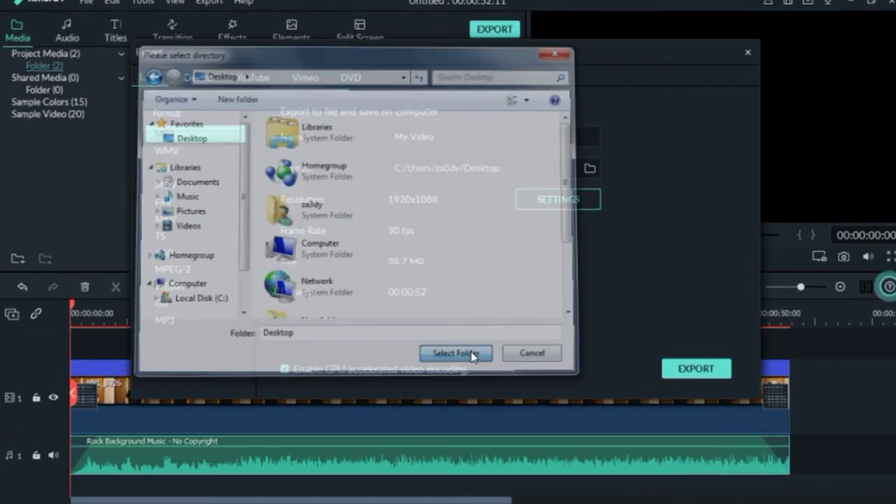
click(558, 199)
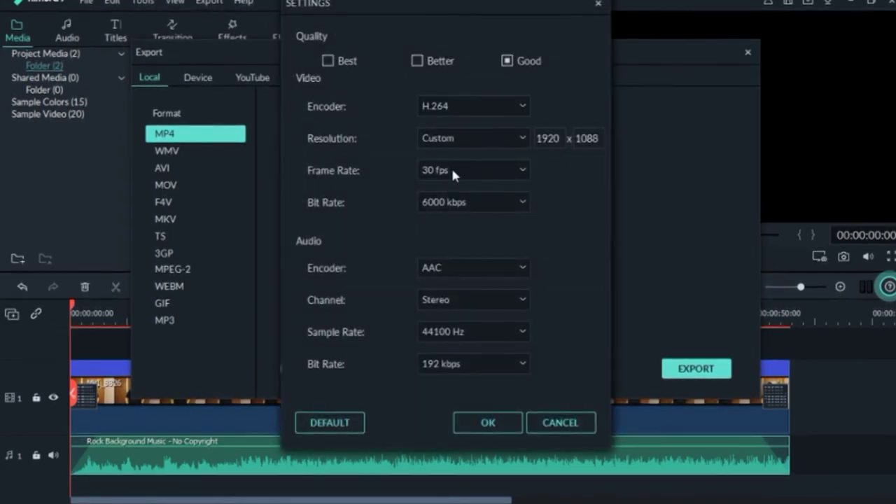
click(489, 422)
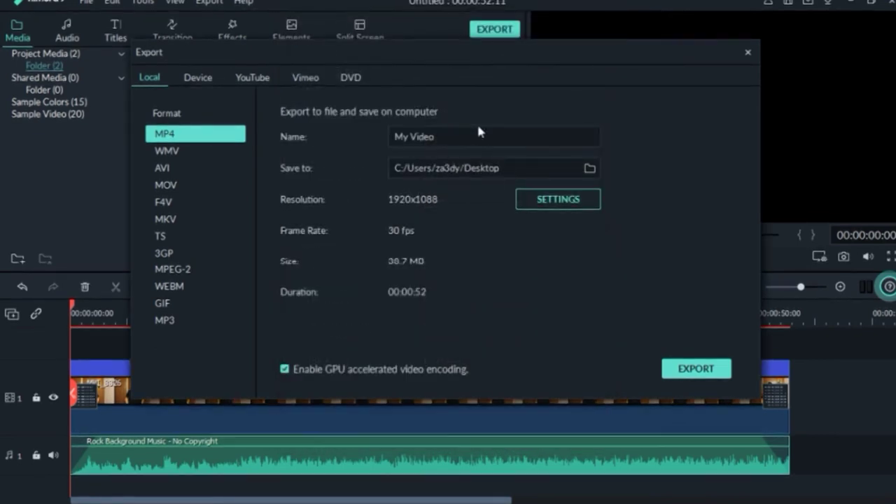
Step: Name the output video "reverse effect" and start the export
drag(474, 136, 296, 139)
text(r)
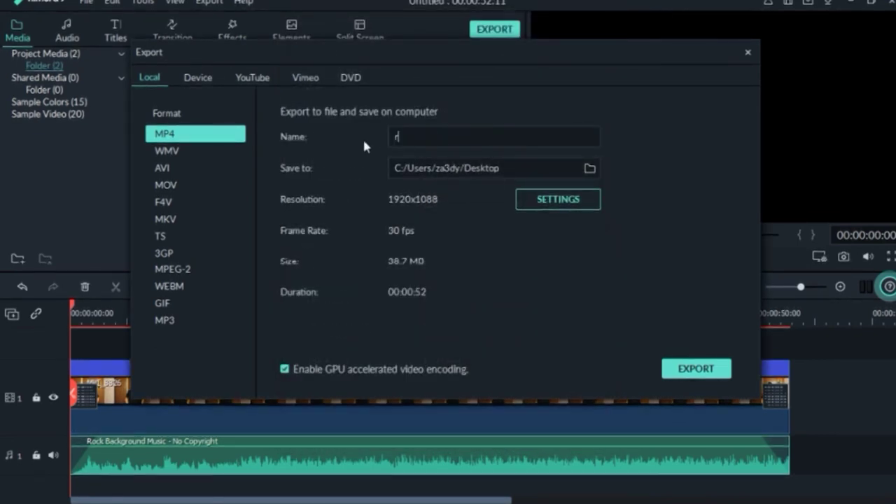
text(evers)
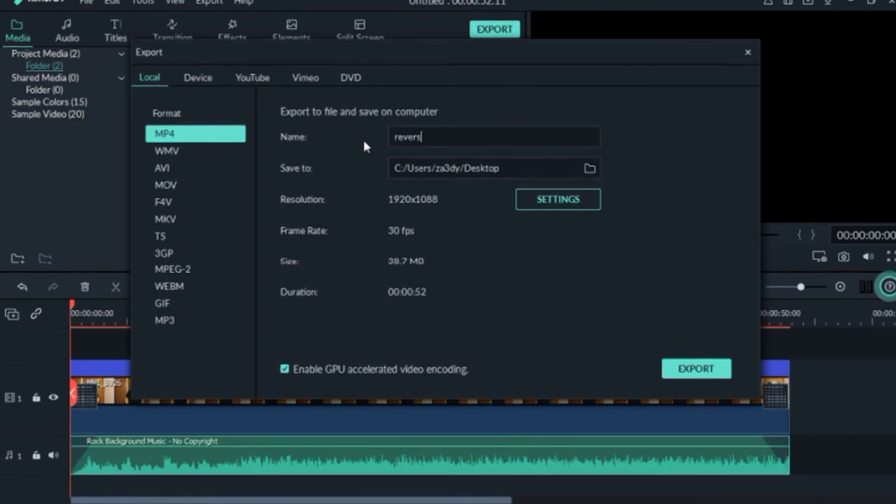
text(e effect)
click(697, 369)
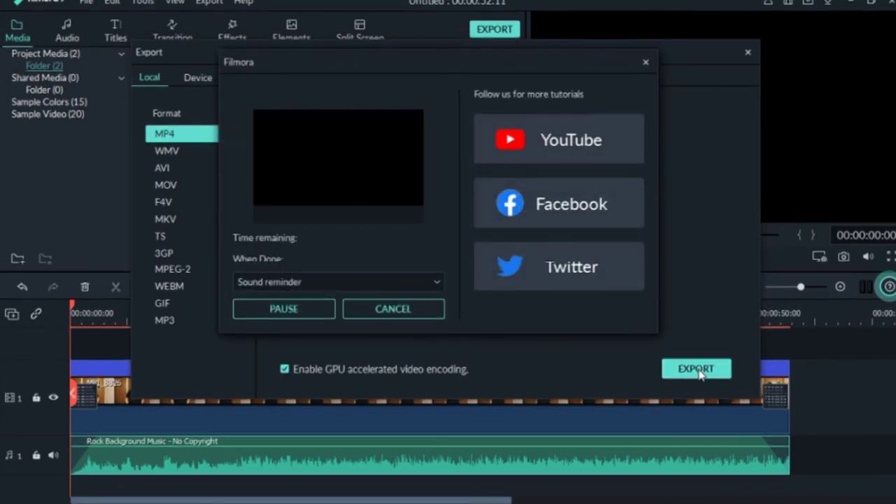